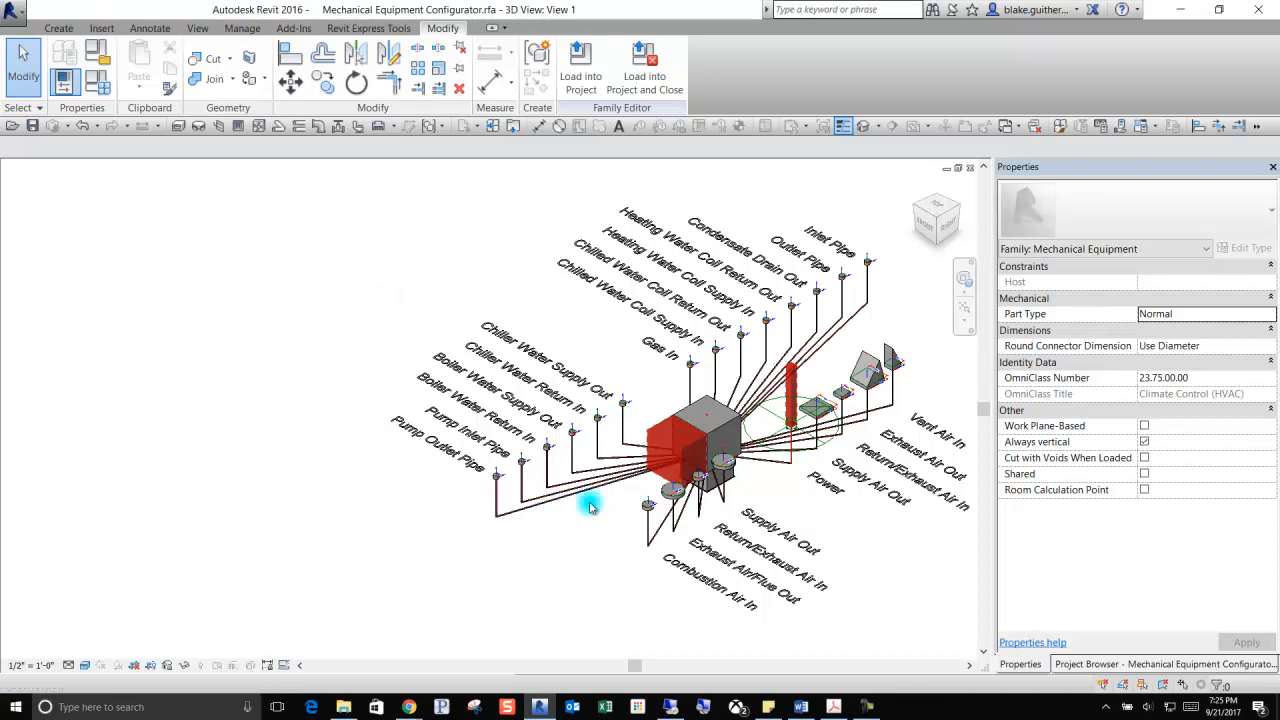
Step: Delete the pump, boiler and chiller pipe connectors and the lower supply, return, exhaust/flue and combustion air connectors, including their labels
left_click_drag(628, 495, 438, 343)
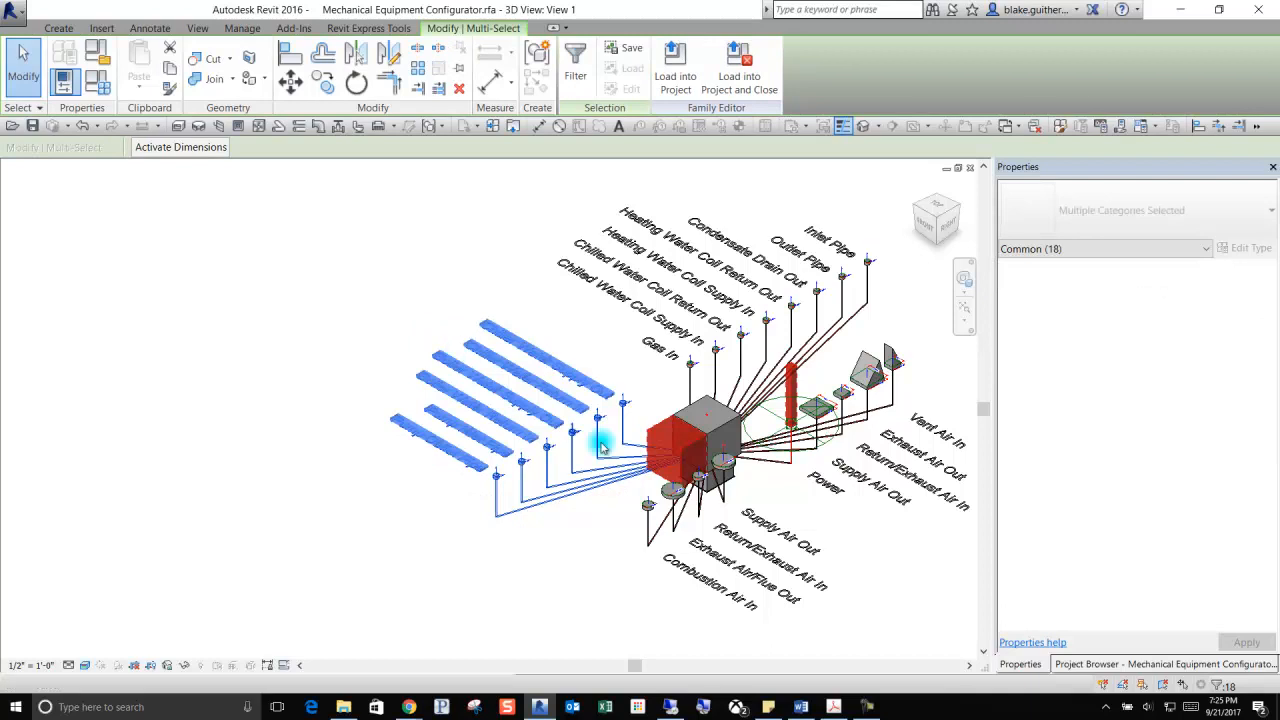
key("Delete")
left_click_drag(856, 632, 623, 505)
key("Delete")
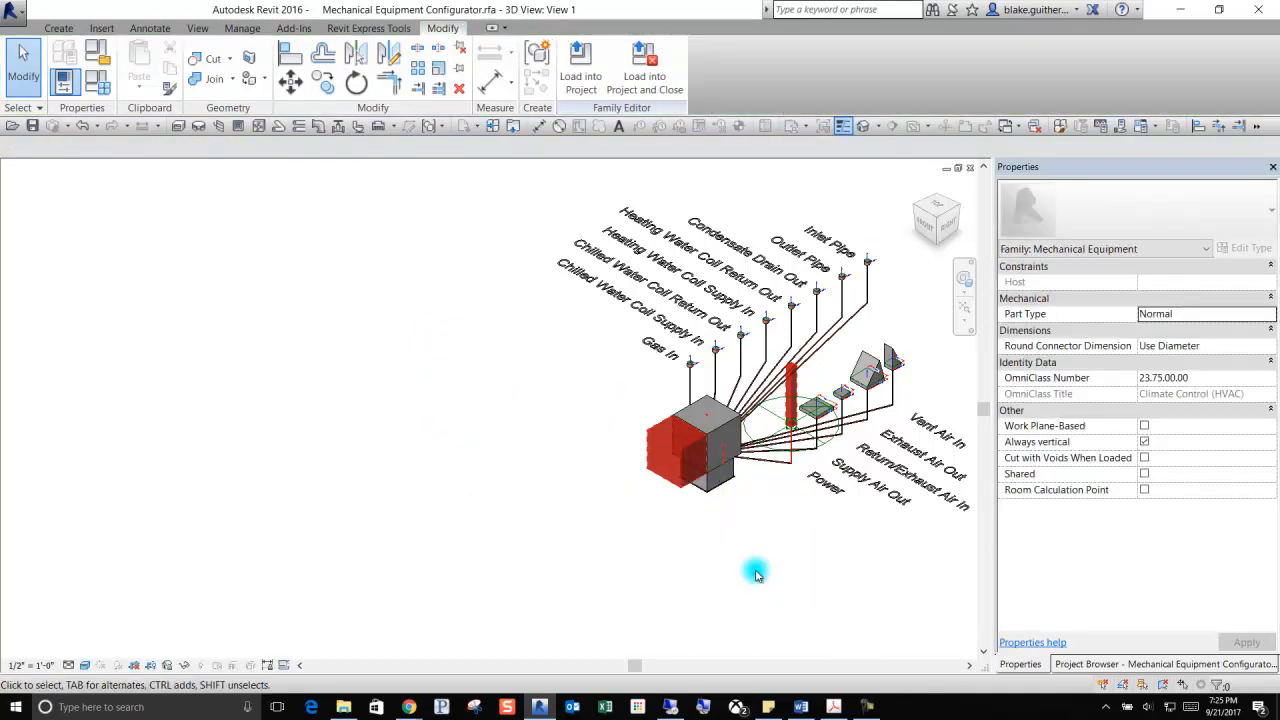
Step: Delete the Inlet Pipe, Outlet Pipe and Gas In connectors together with their labels
key("z")
key("f")
left_click_drag(818, 340, 731, 246)
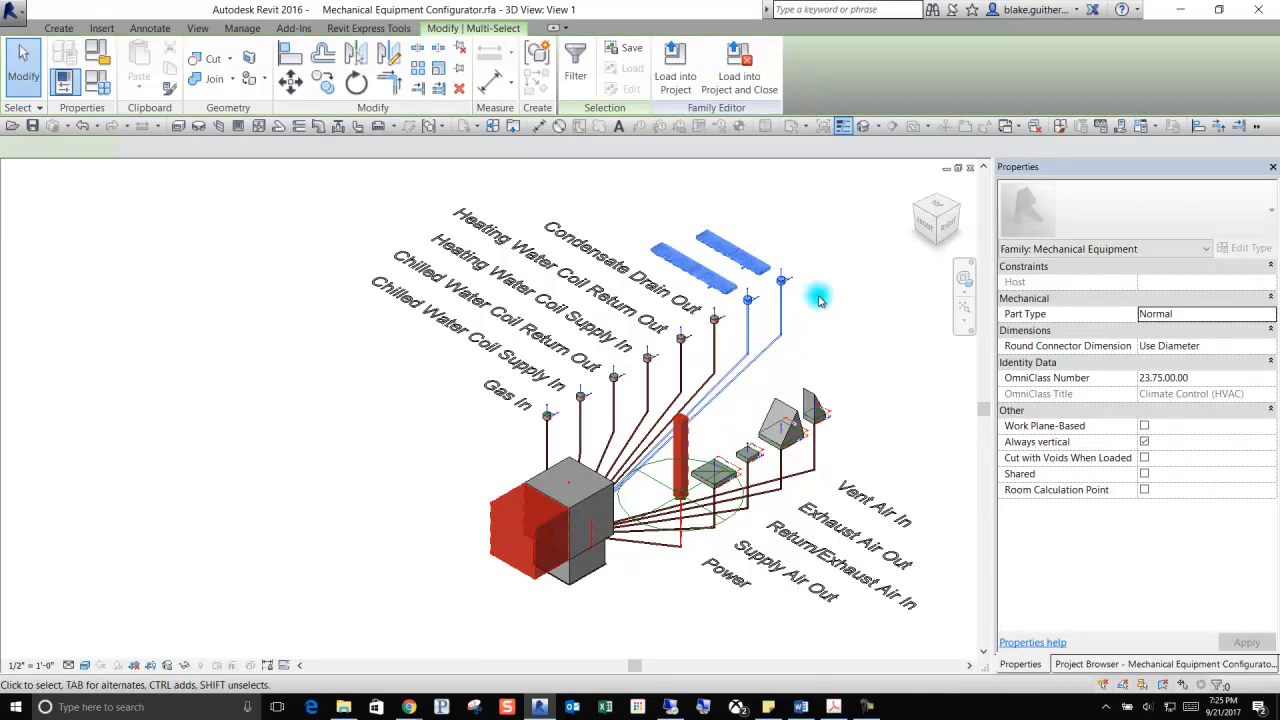
key("Delete")
scroll(490, 520, "up", 3)
left_click_drag(598, 374, 517, 339)
key("Delete")
scroll(517, 339, "down", 5)
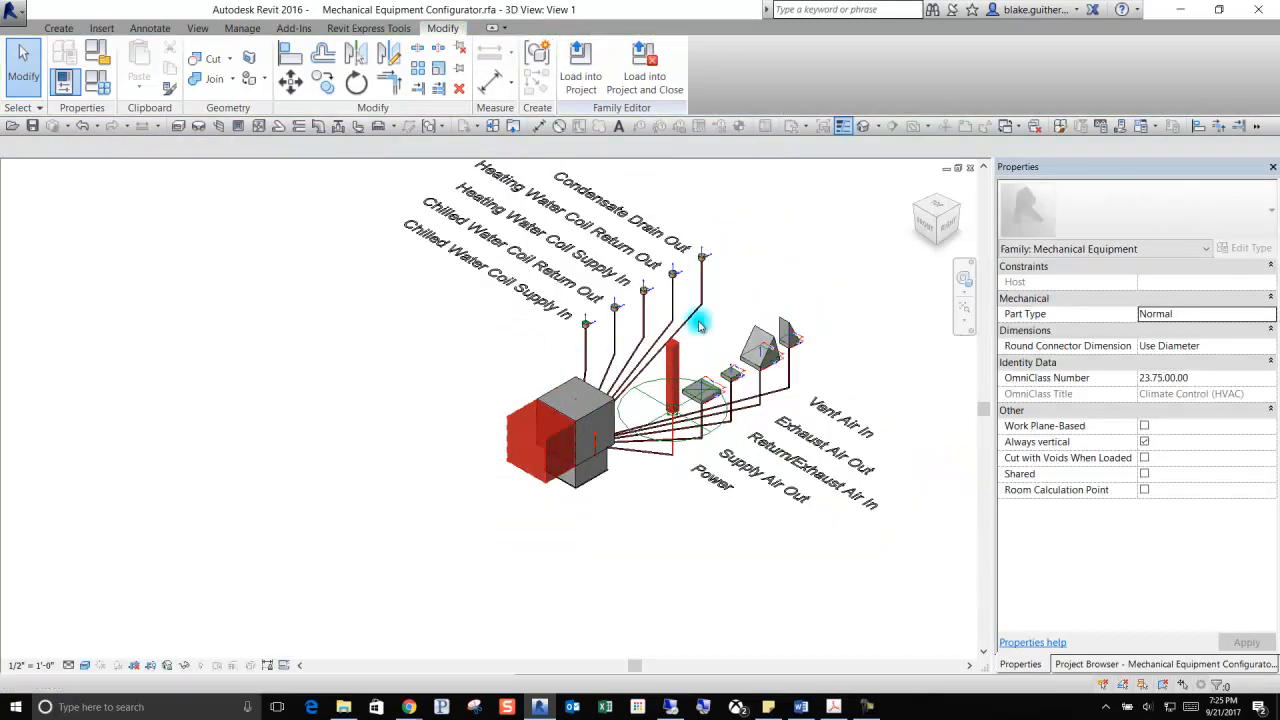
Step: Delete the Exhaust Air Out connector with its duct transition and its text label
scroll(680, 230, "up", 2)
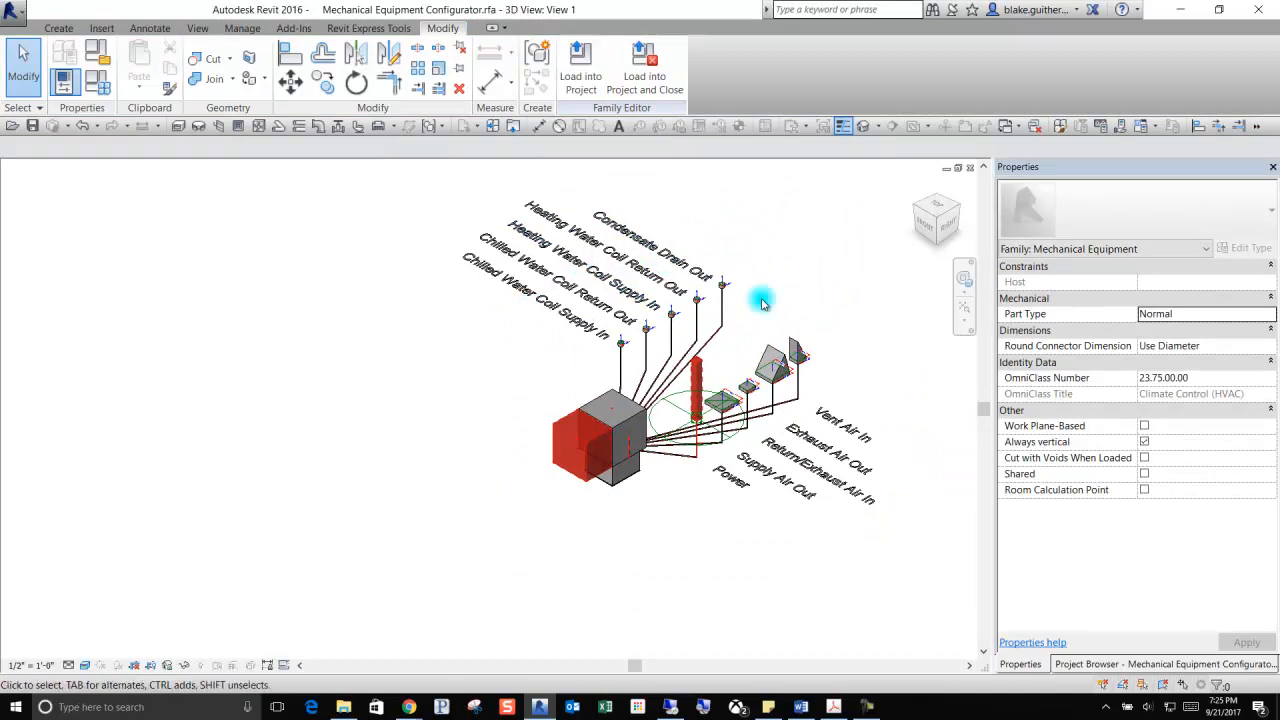
scroll(810, 408, "up", 3)
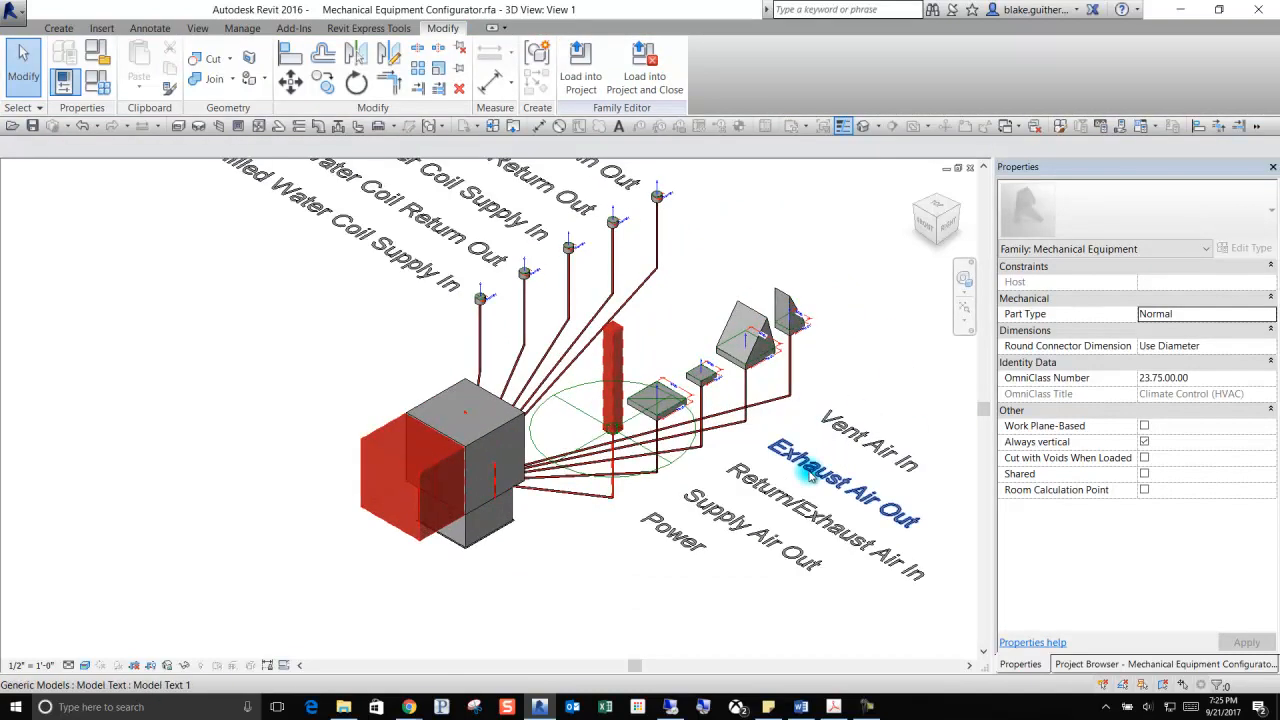
left_click(747, 428)
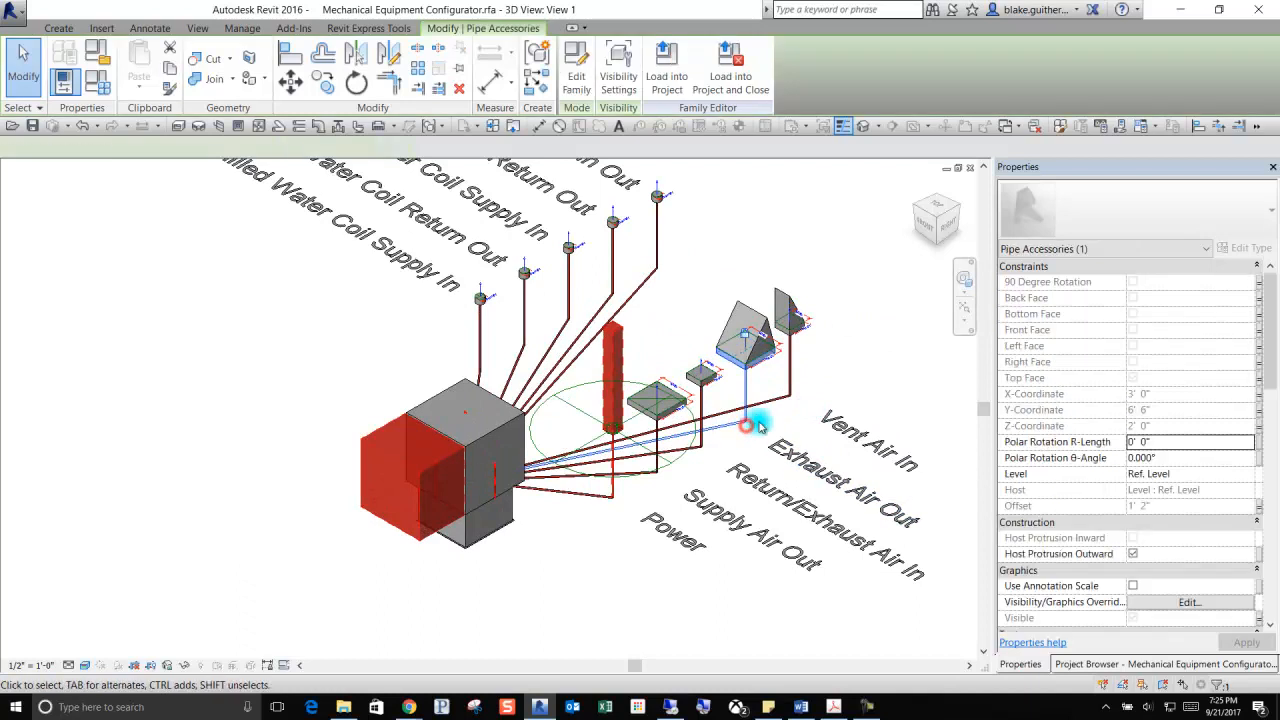
key("Delete")
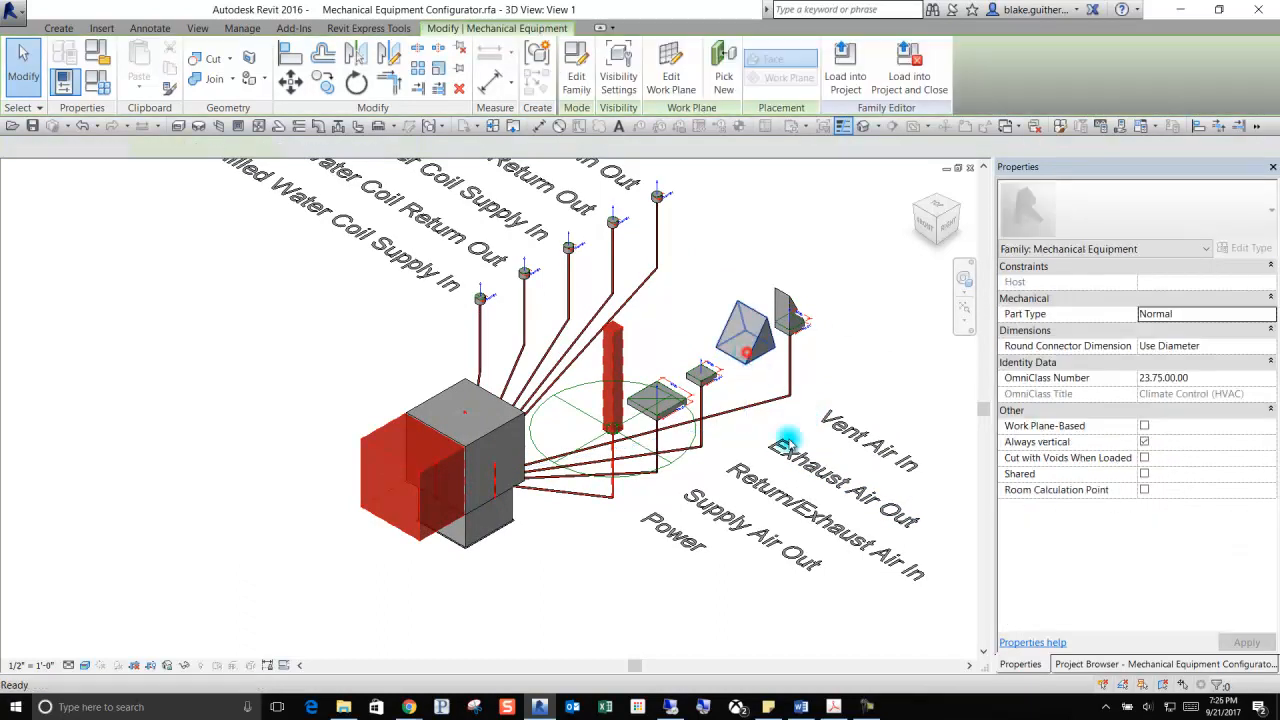
left_click(809, 470)
key("Delete")
scroll(893, 464, "up", 3)
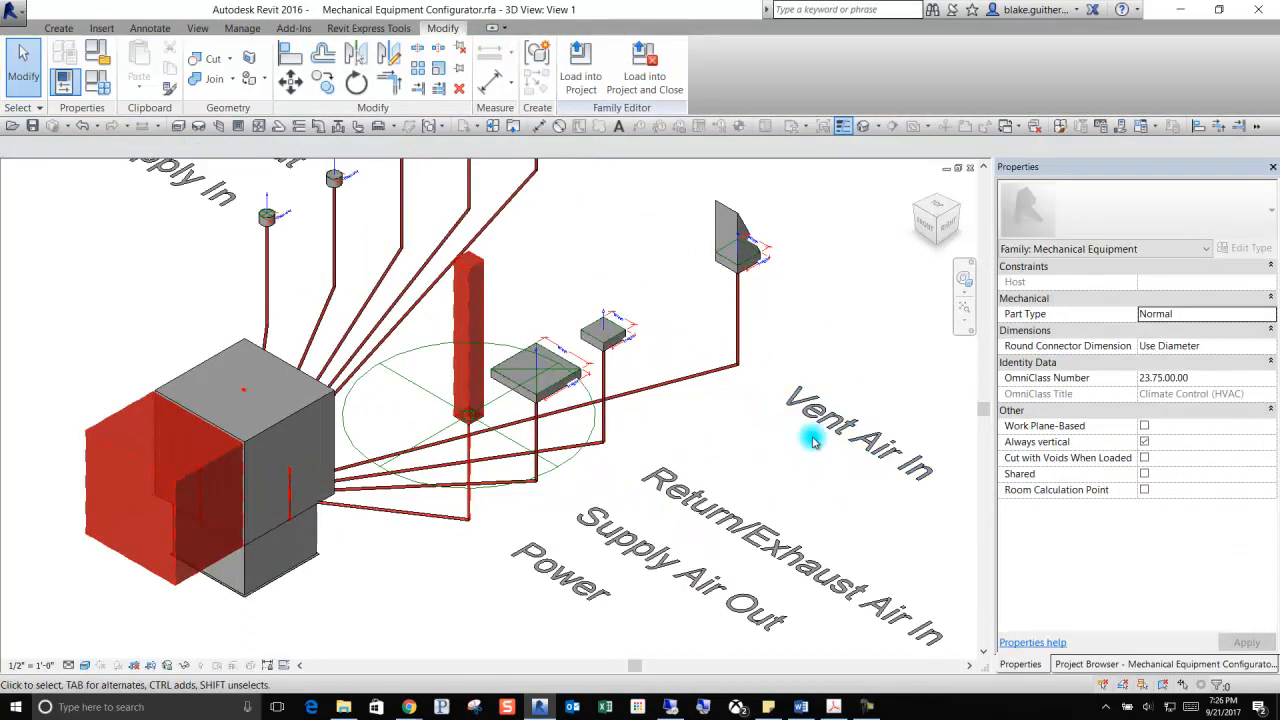
scroll(811, 436, "down", 2)
scroll(866, 458, "down", 2)
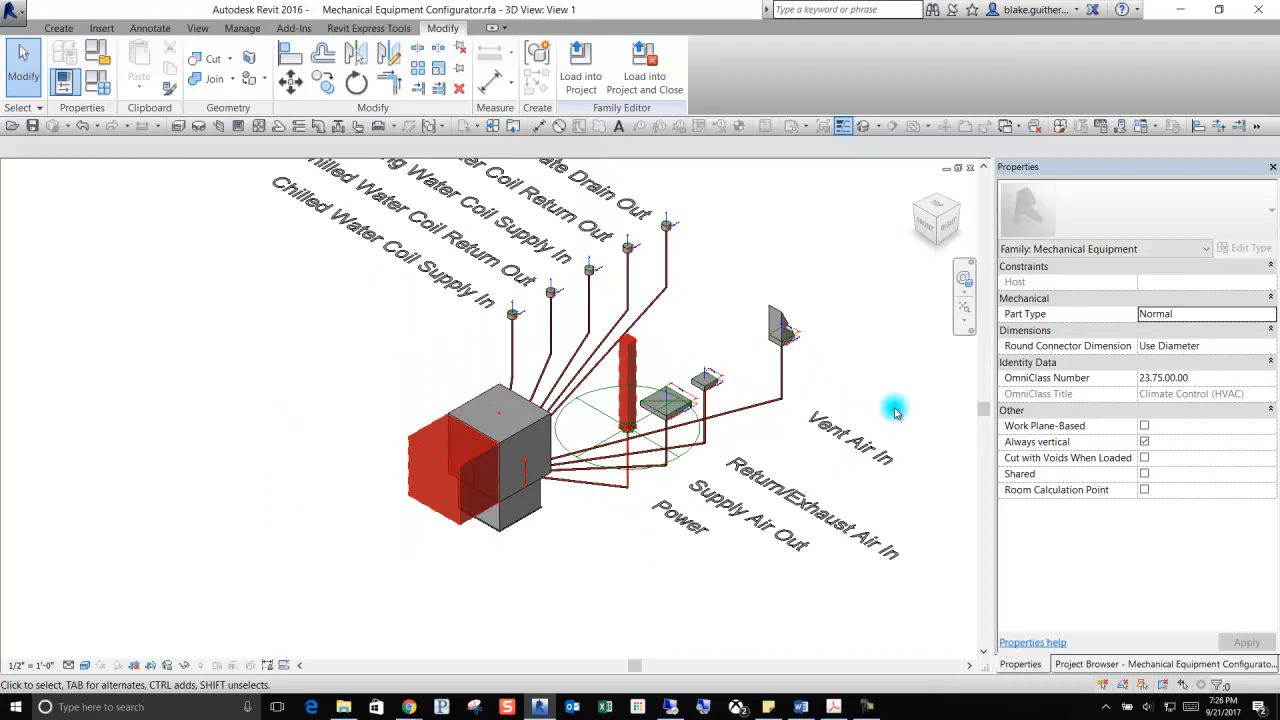
scroll(860, 420, "down", 3)
middle_click_drag(728, 493, 796, 524)
scroll(822, 480, "up", 1)
scroll(766, 513, "down", 1)
scroll(833, 481, "up", 1)
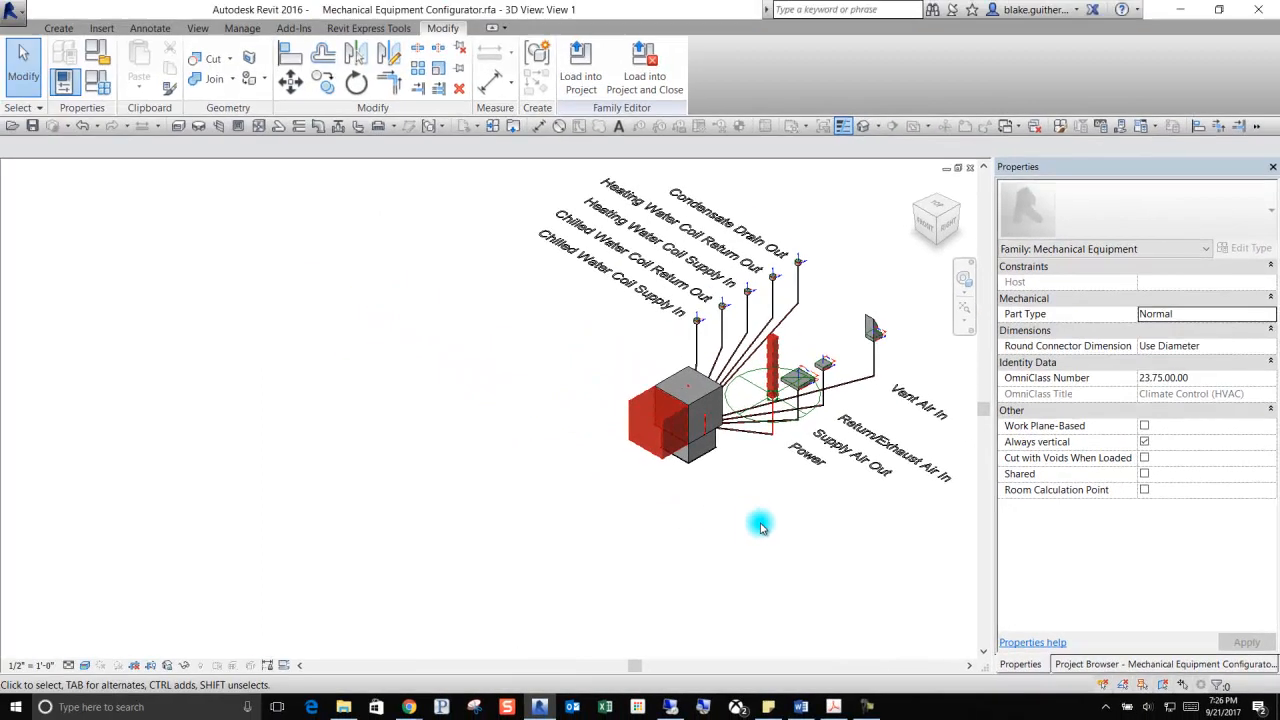
left_click(563, 448)
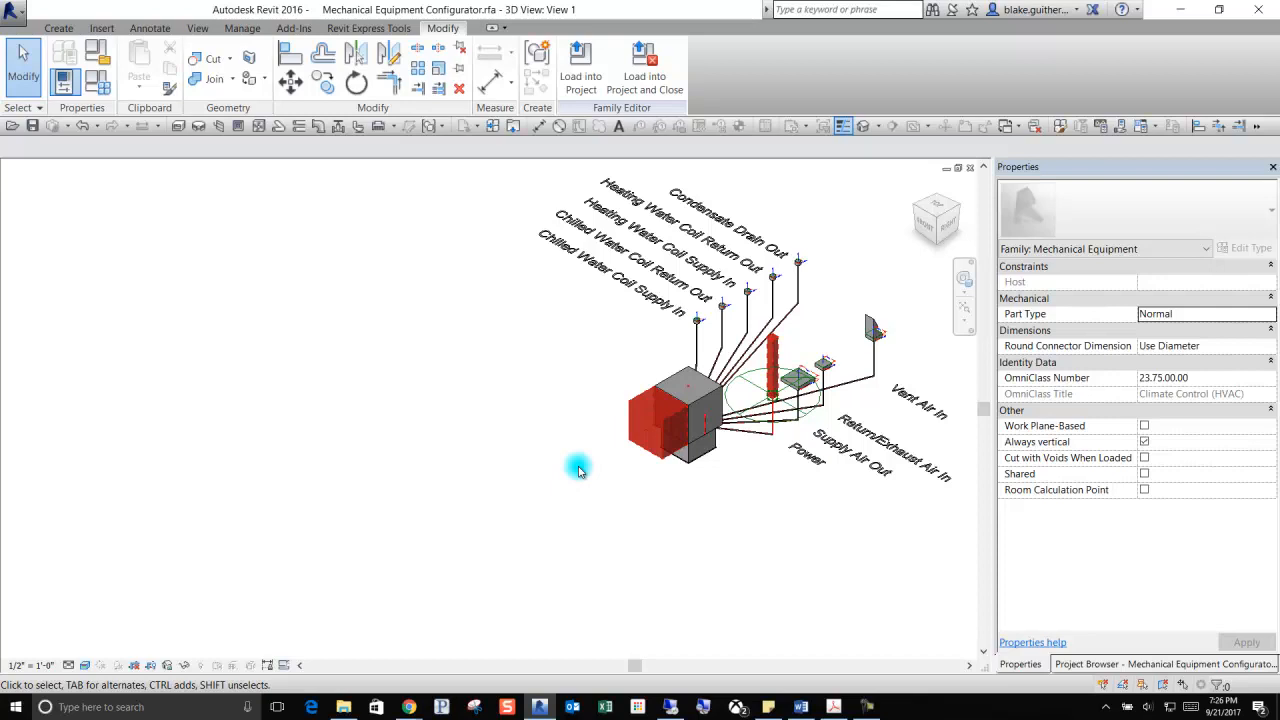
Step: In the family type's Construction parameters, turn on Equipment has Return Fan and turn off Equipment has Energy Recovery and Equipment has Gas-Fired HX
left_click(97, 83)
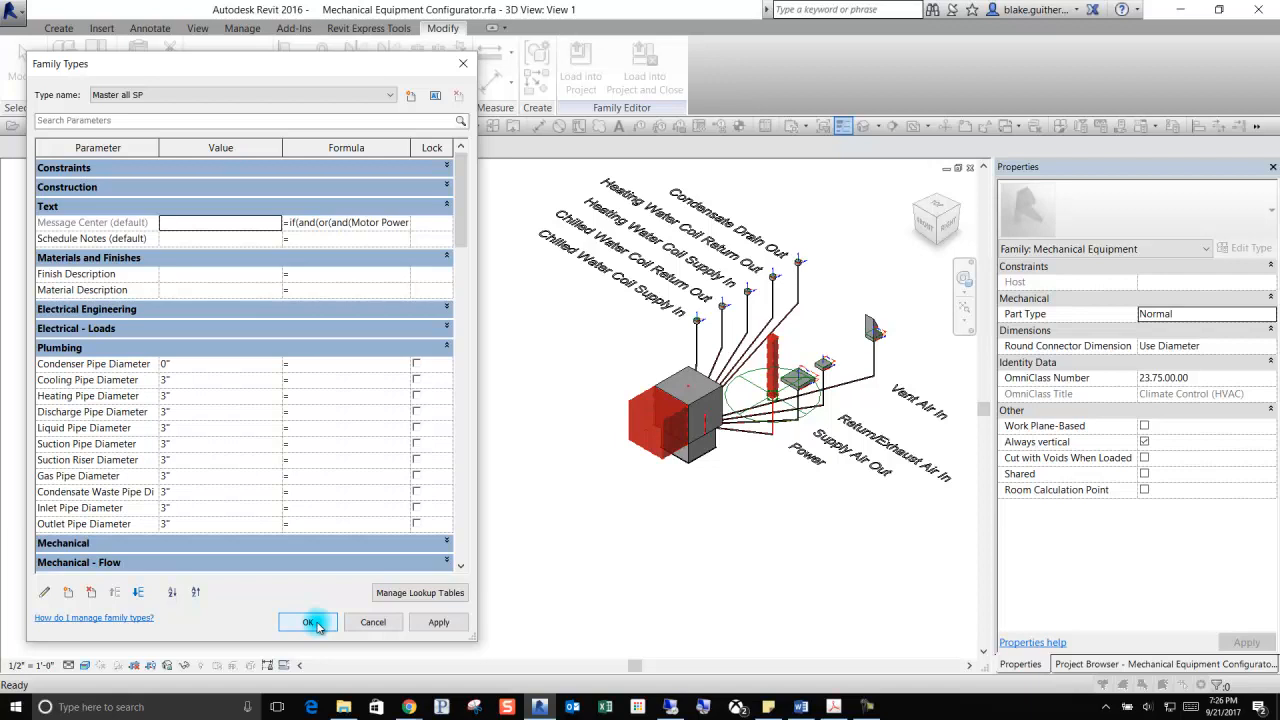
left_click(126, 347)
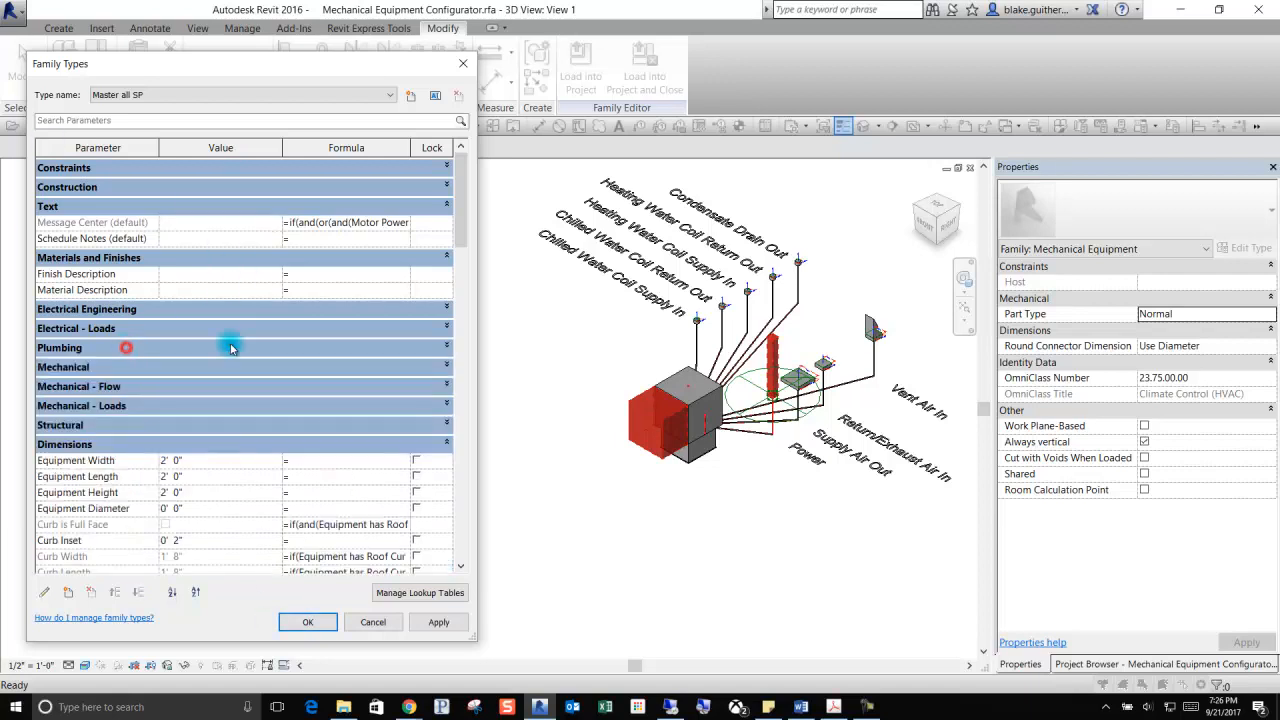
left_click(96, 188)
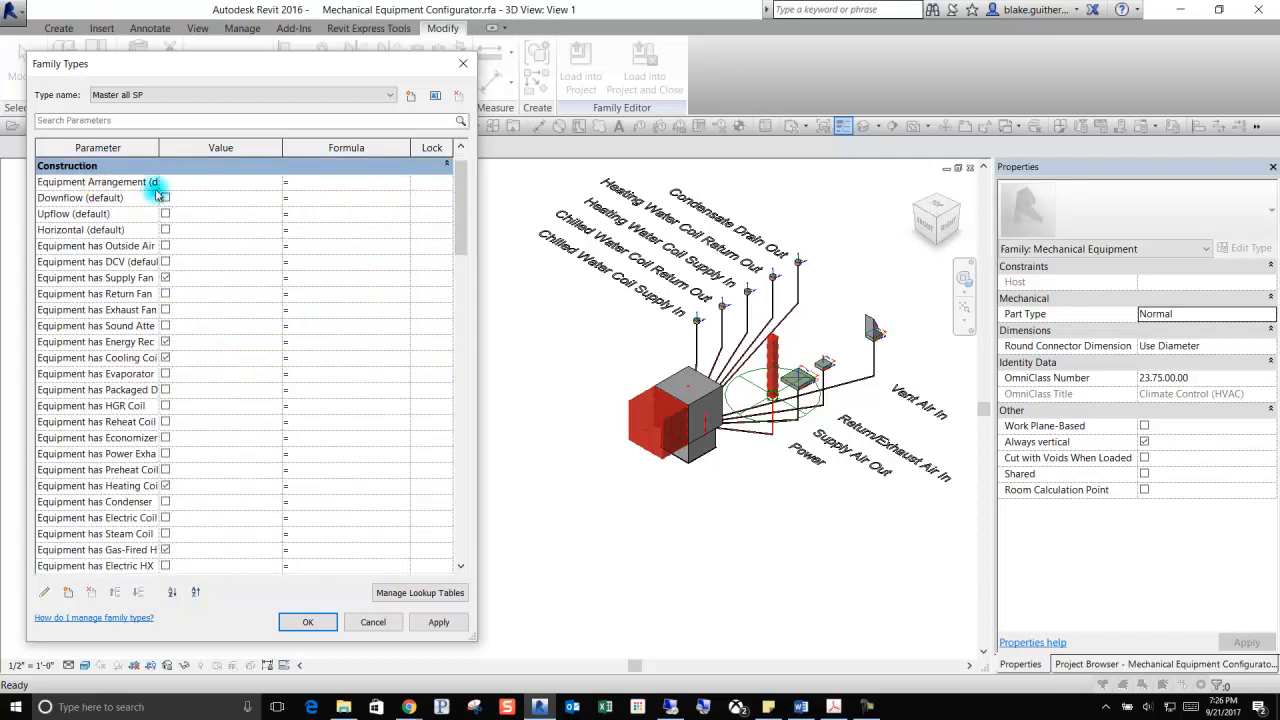
left_click_drag(163, 148, 196, 148)
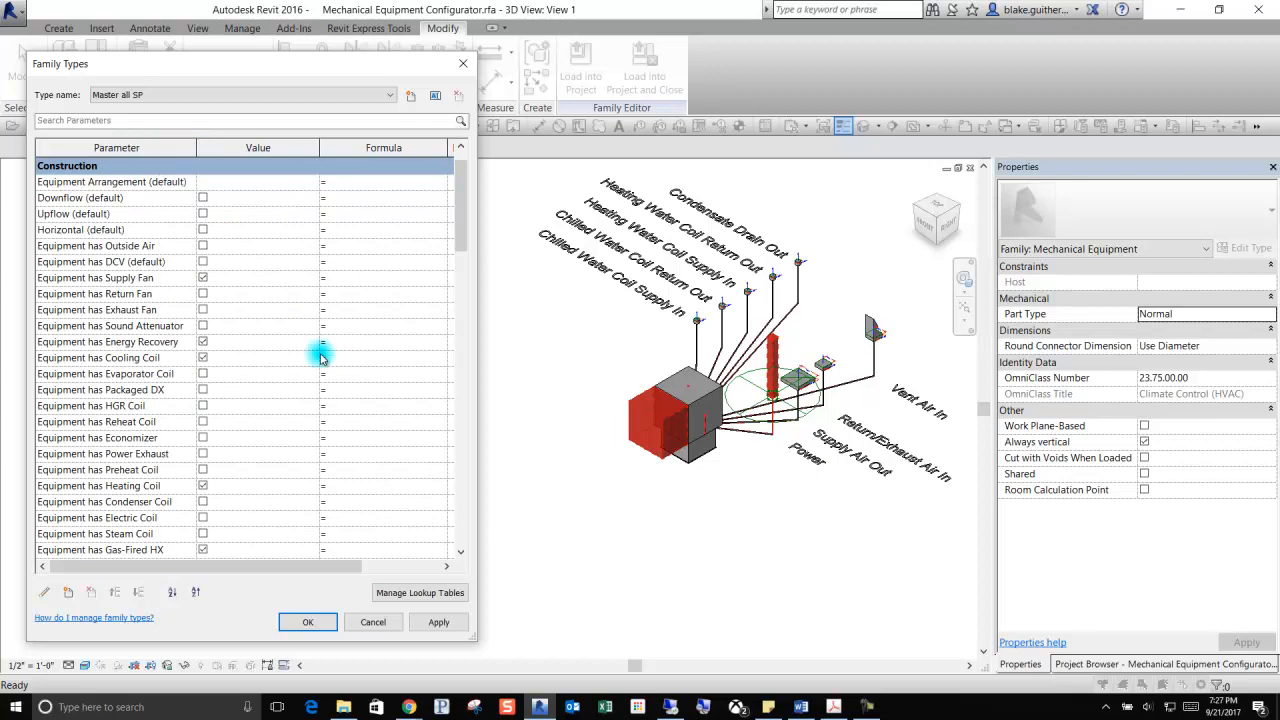
left_click(202, 294)
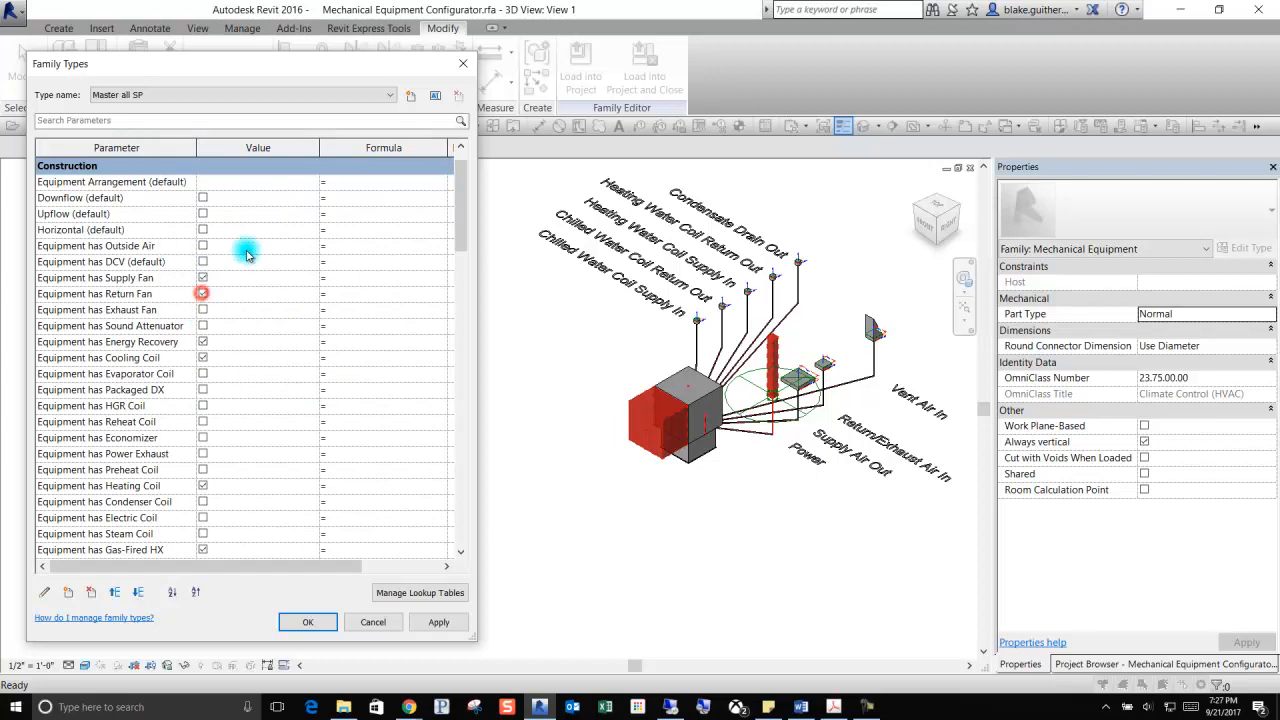
left_click(202, 357)
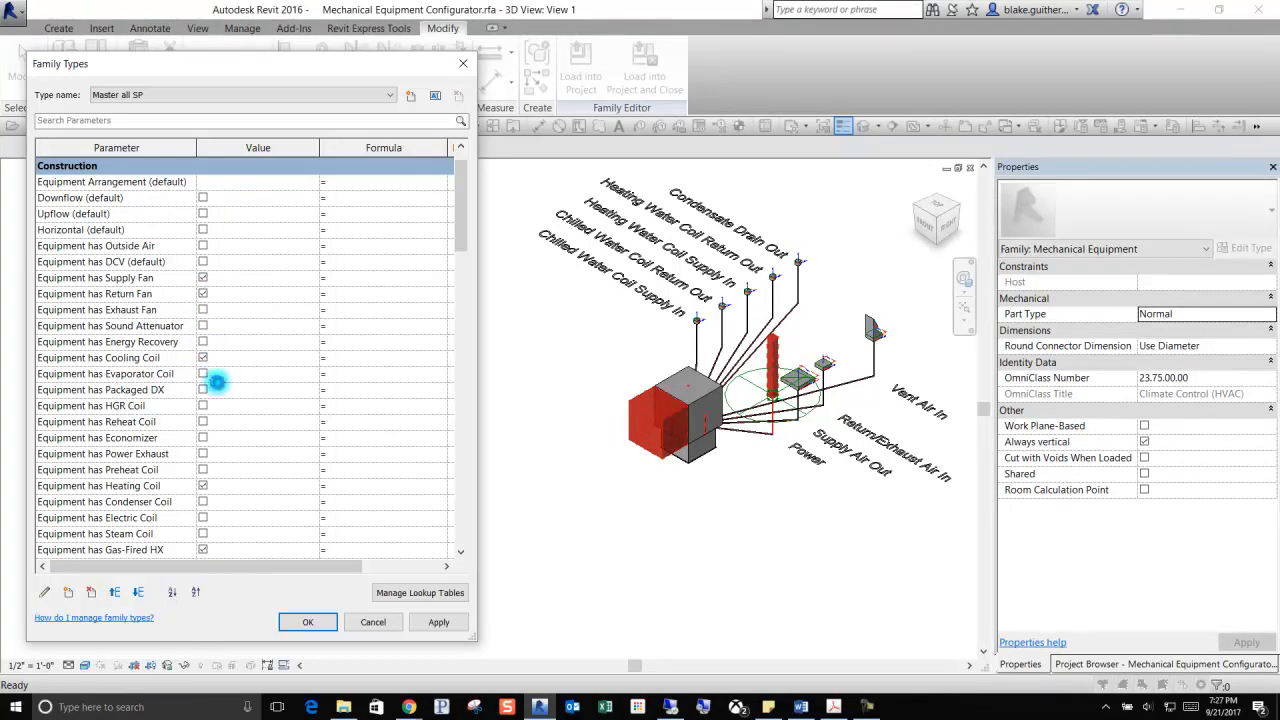
left_click(202, 486)
left_click(204, 549)
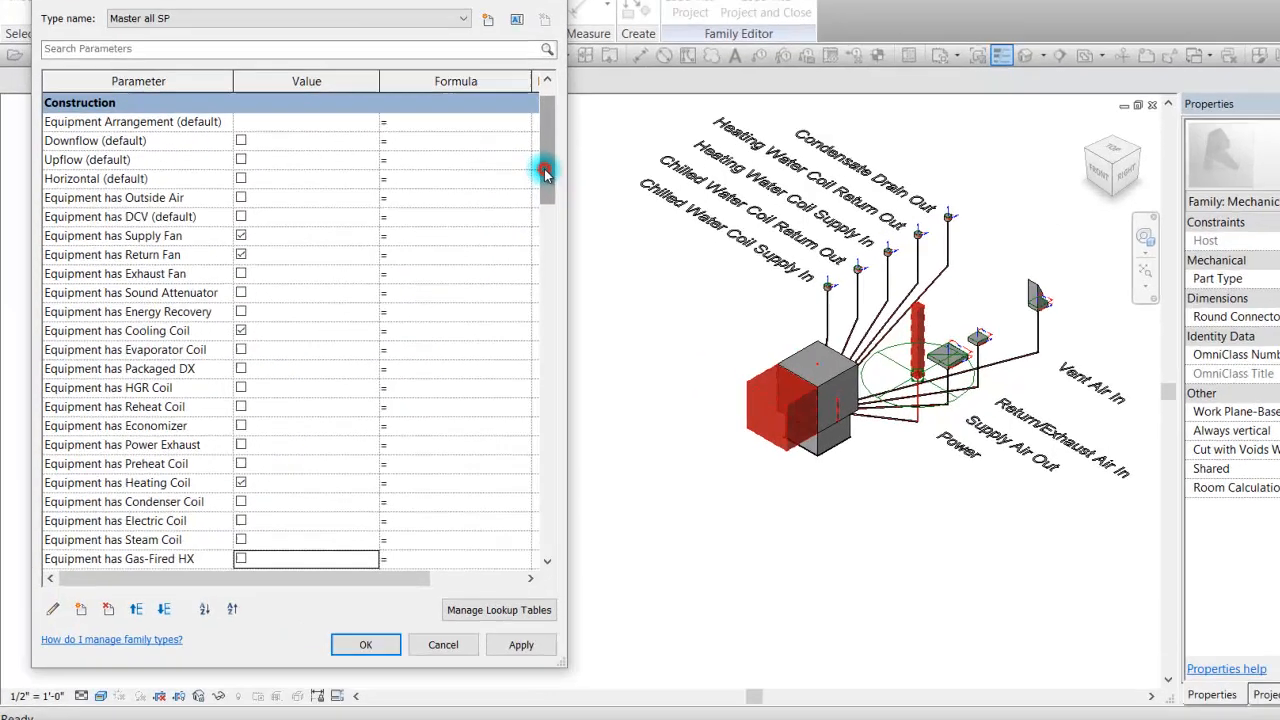
Step: Review the remaining Construction parameters, including the heat exchanger, roof curb and handing options
left_click_drag(458, 220, 459, 237)
left_click_drag(688, 108, 697, 90)
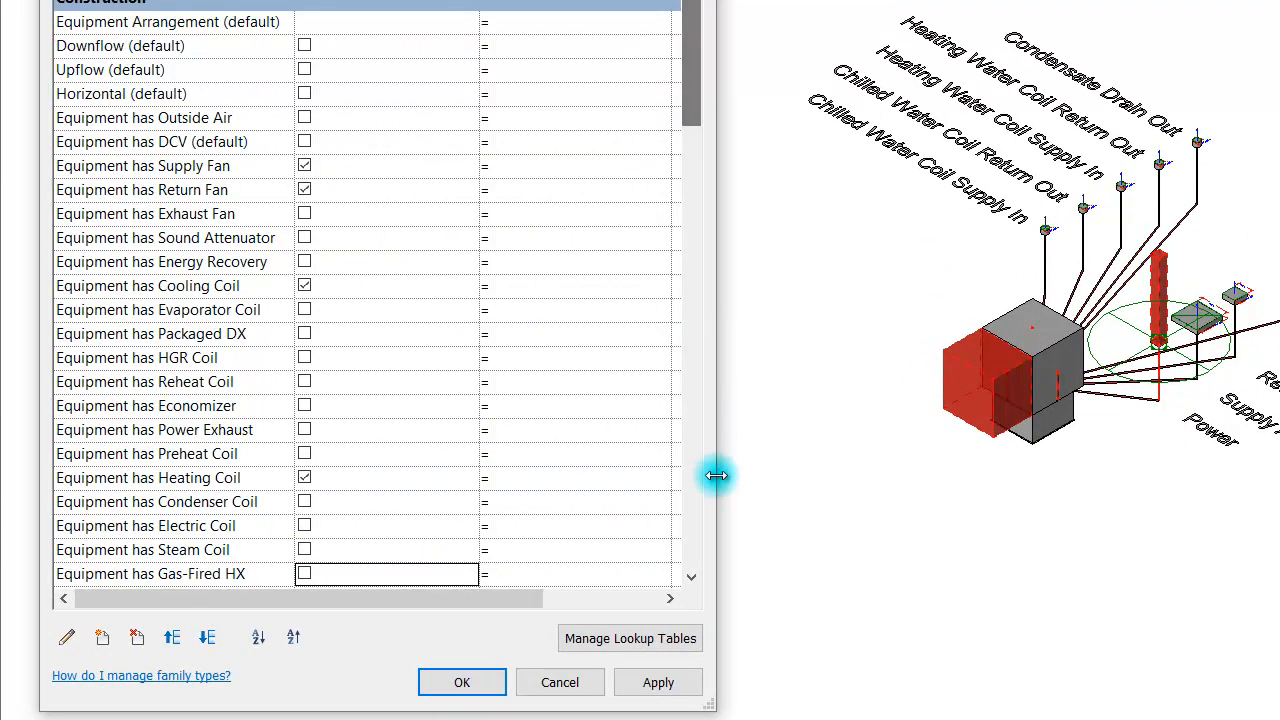
left_click(691, 577)
left_click_drag(693, 580, 693, 580)
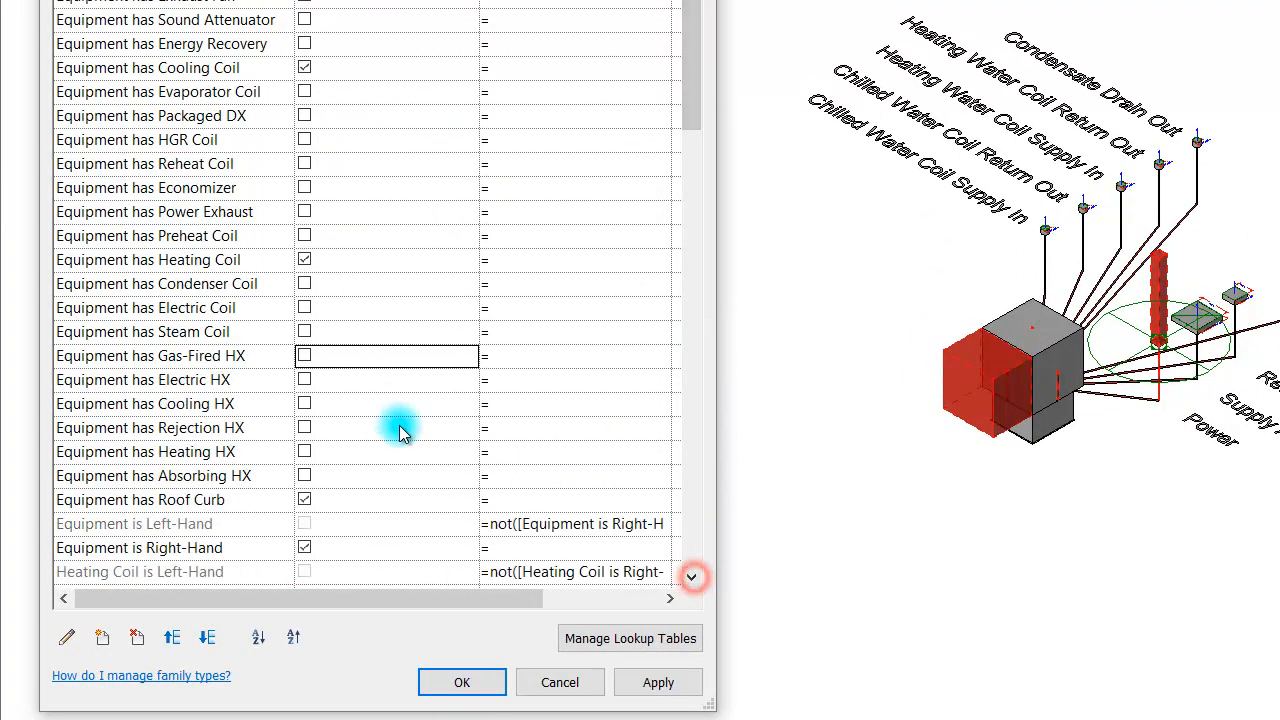
left_click(691, 577)
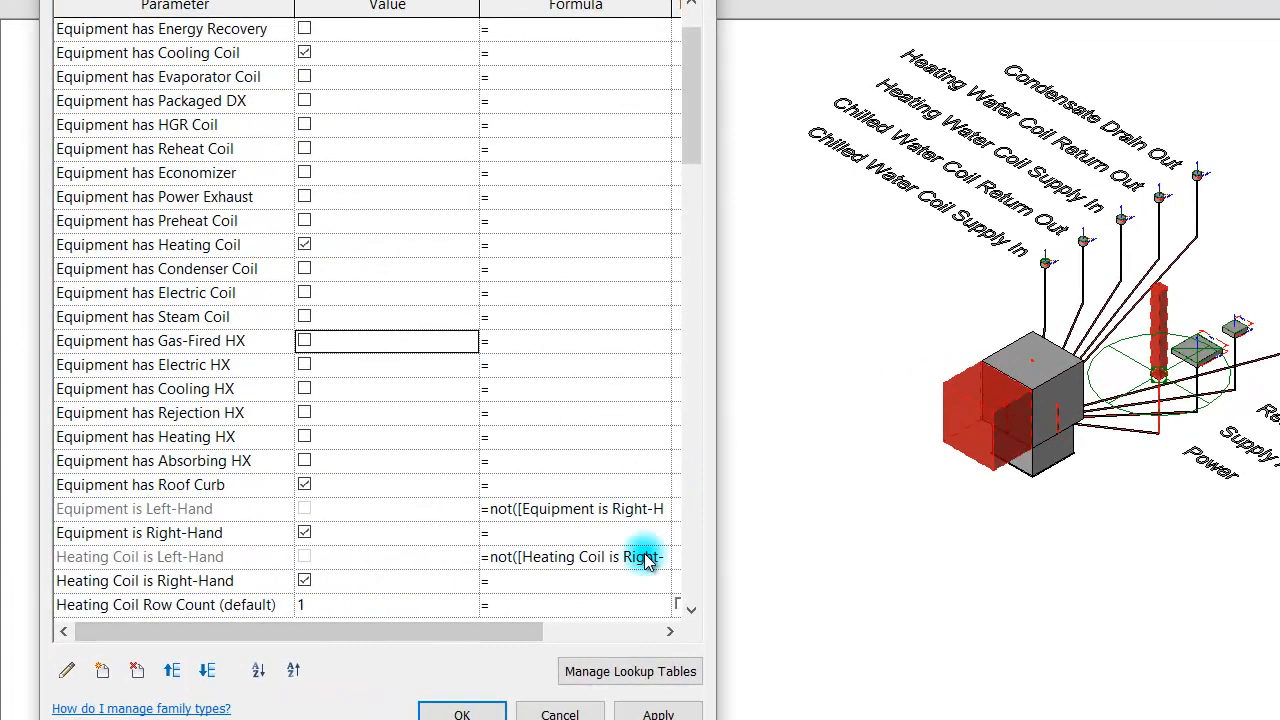
left_click(691, 609)
left_click(691, 609)
left_click(691, 609)
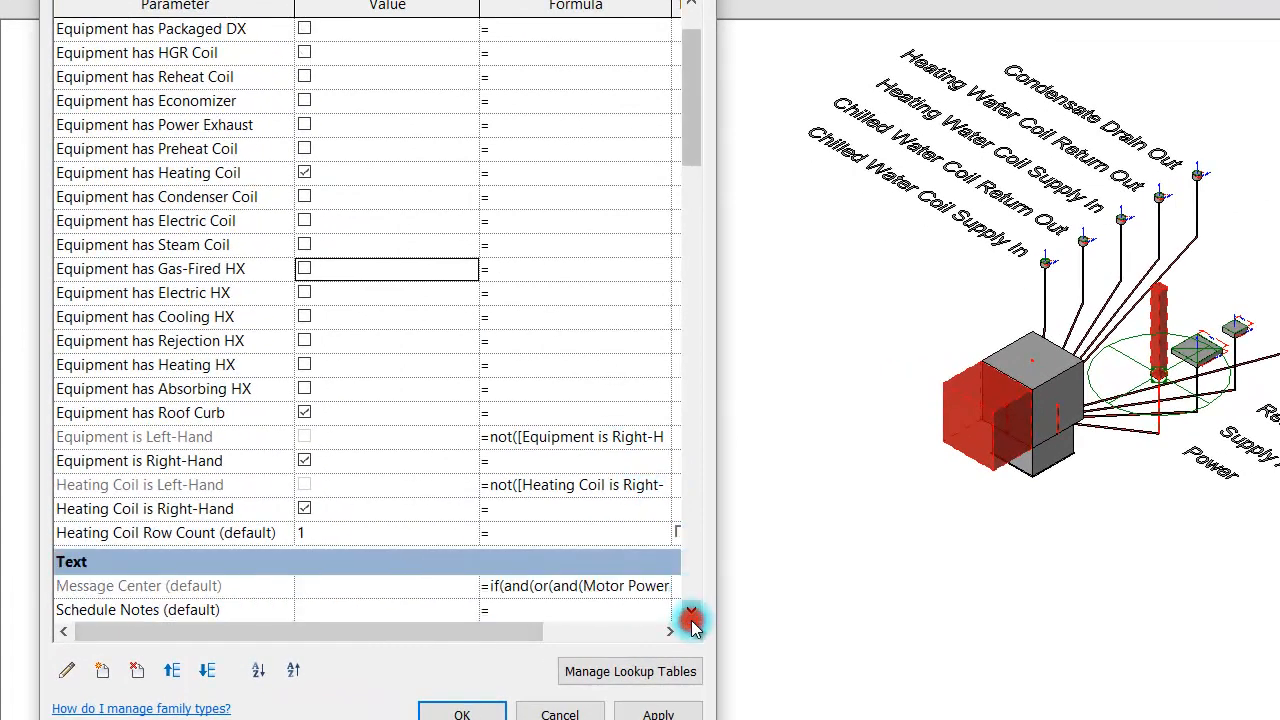
left_click_drag(691, 152, 686, 137)
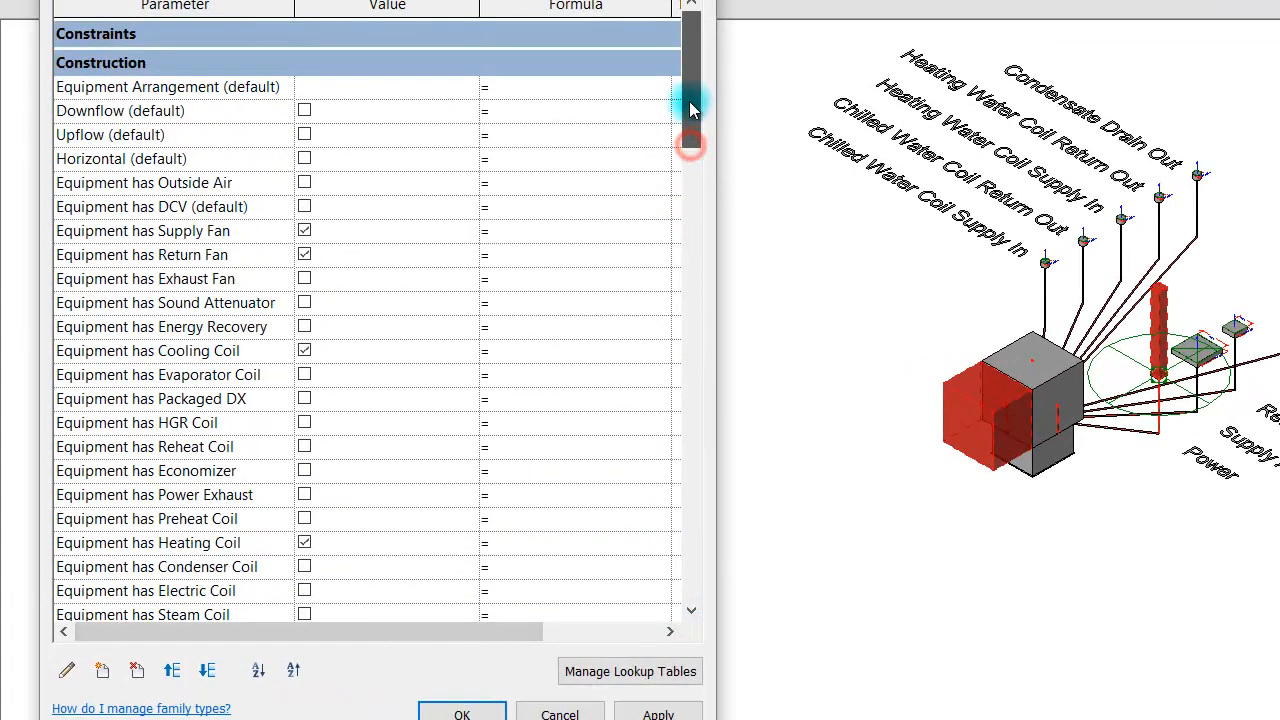
Step: Apply the Construction settings, turn on Equipment has Outside Air, and apply the type again
left_click(224, 57)
left_click(660, 714)
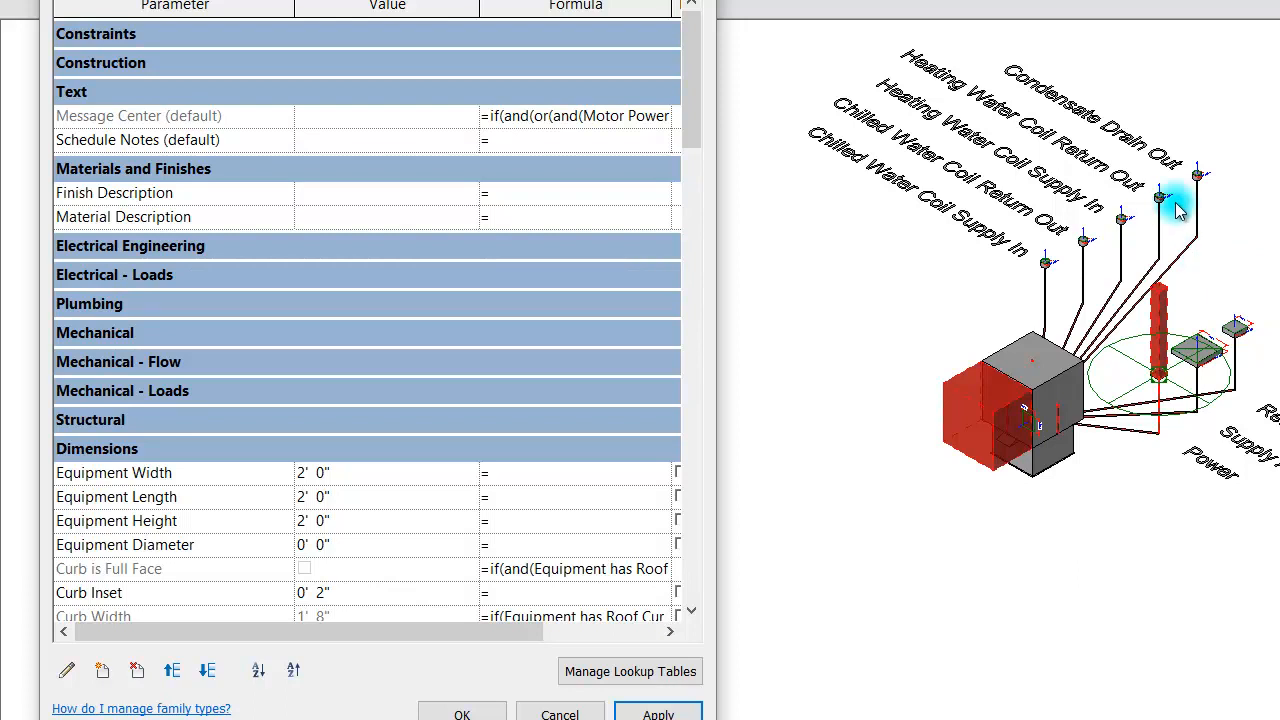
left_click(150, 63)
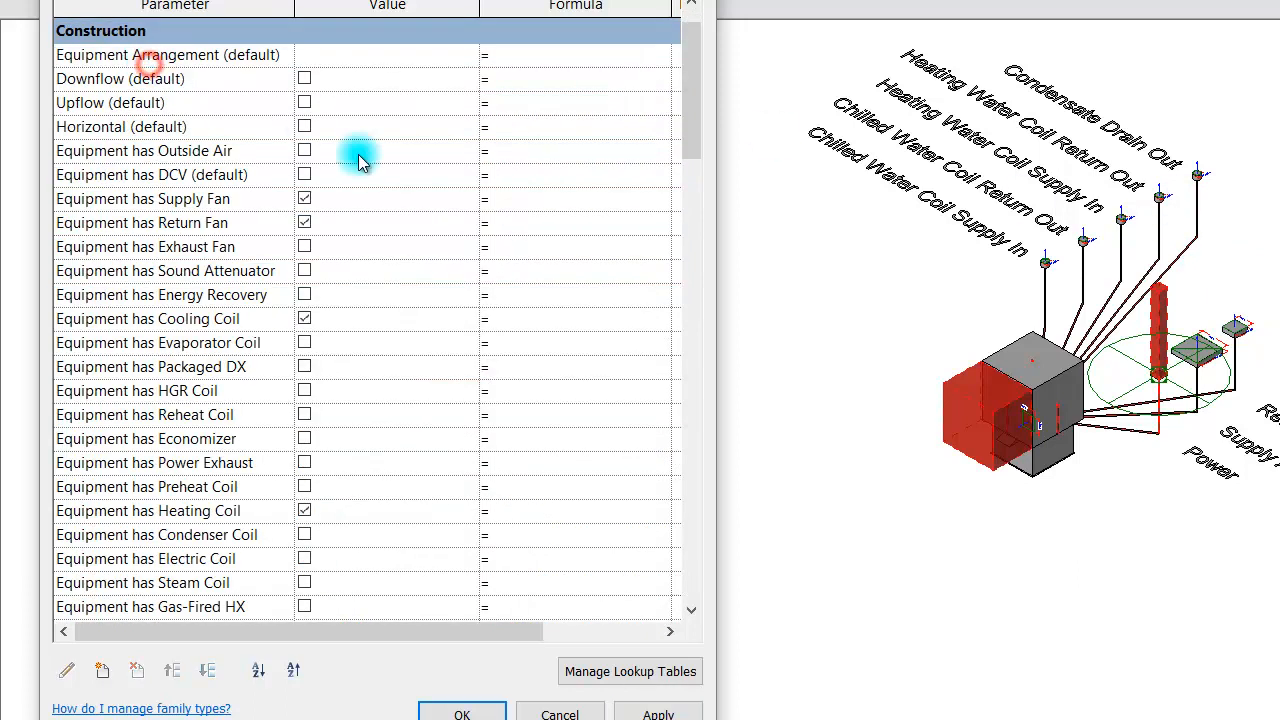
left_click(305, 151)
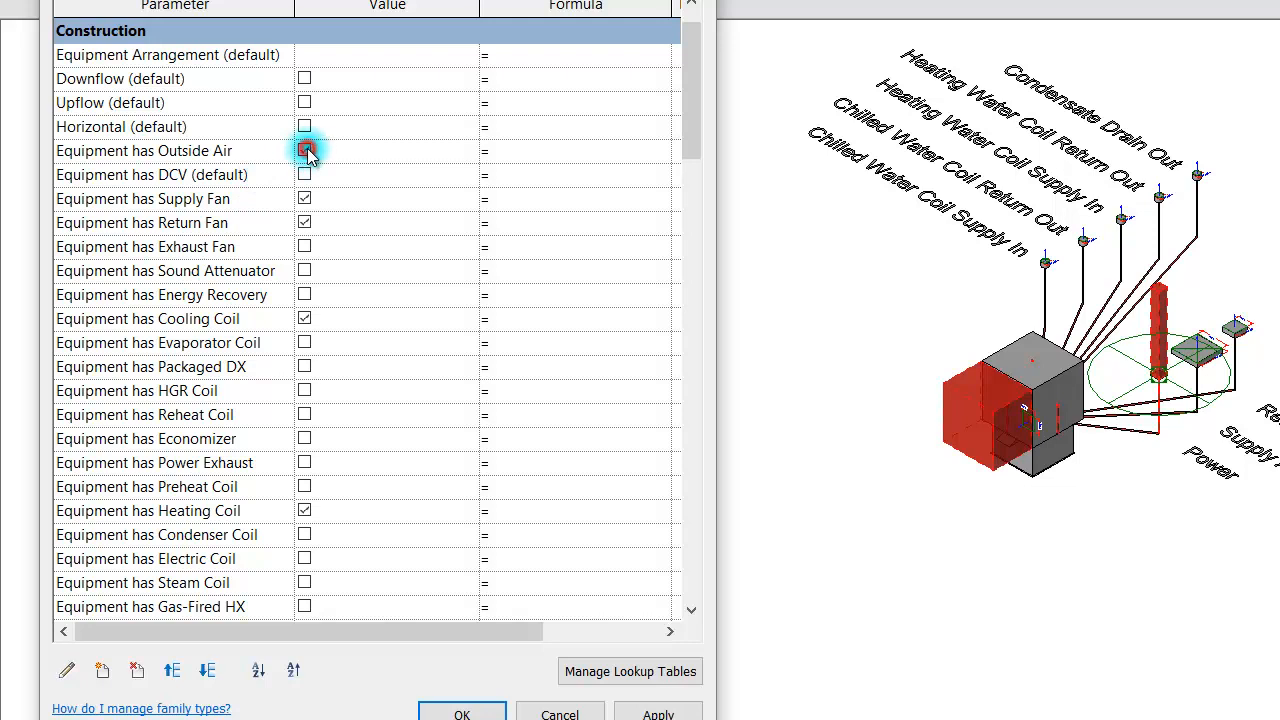
left_click(685, 709)
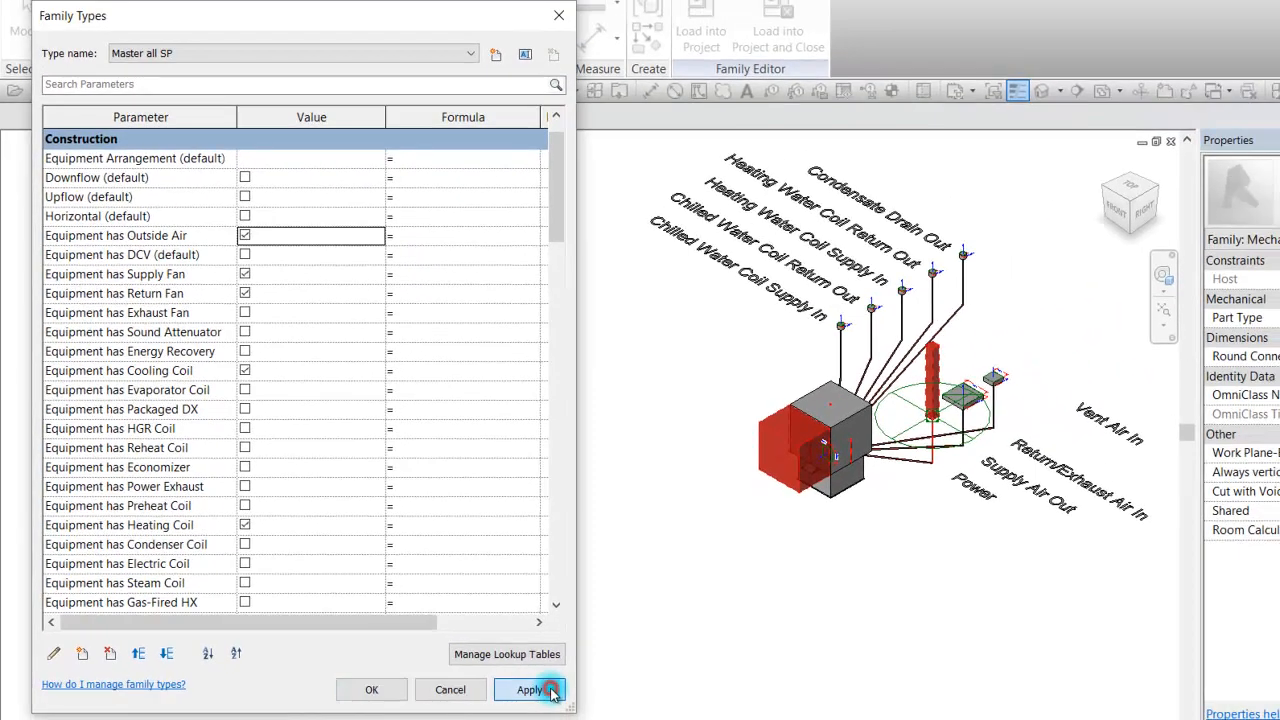
left_click(566, 678)
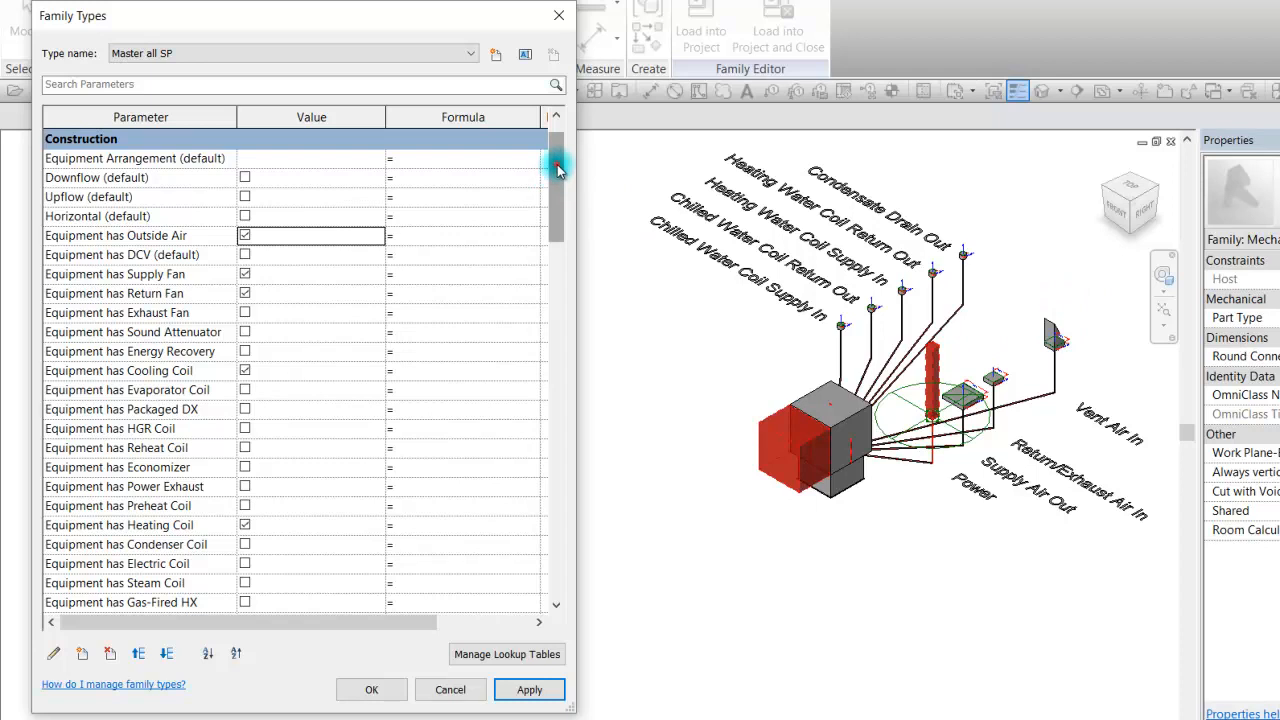
Step: Collapse the Construction, Text, and Materials and Finishes parameter groups
scroll(554, 140, "up", 1)
left_click(192, 166)
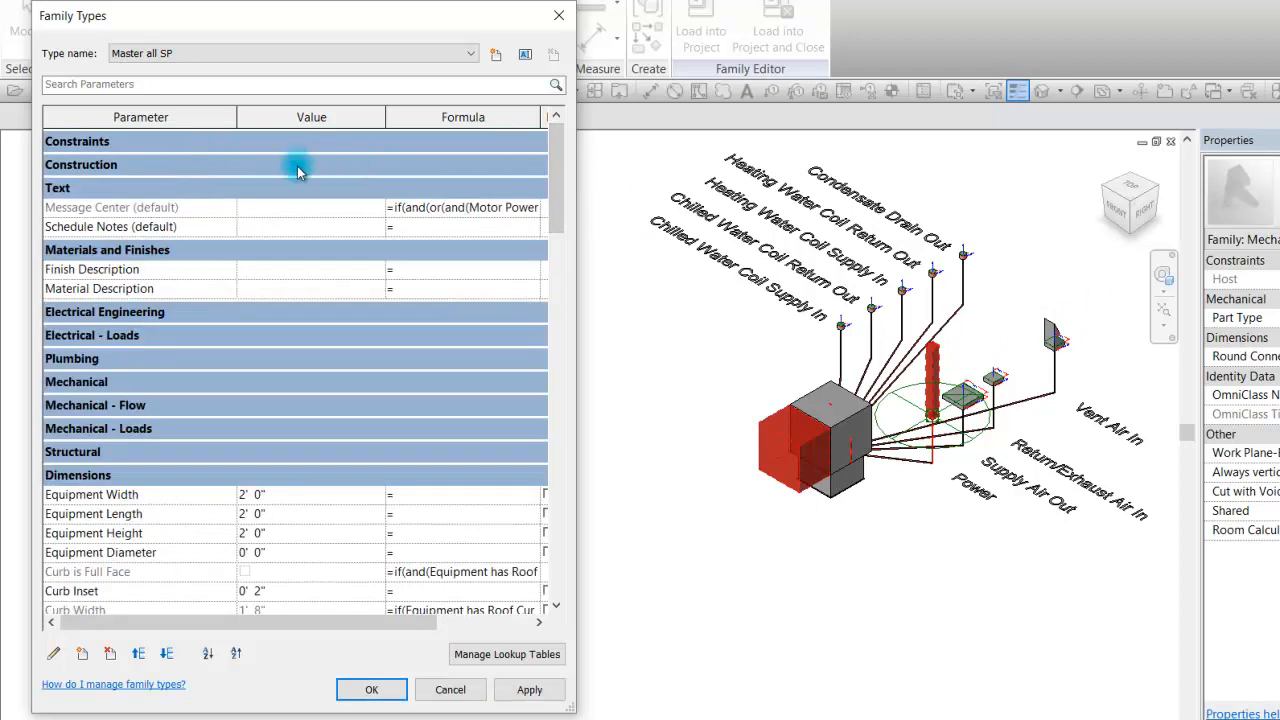
left_click(146, 185)
left_click(157, 209)
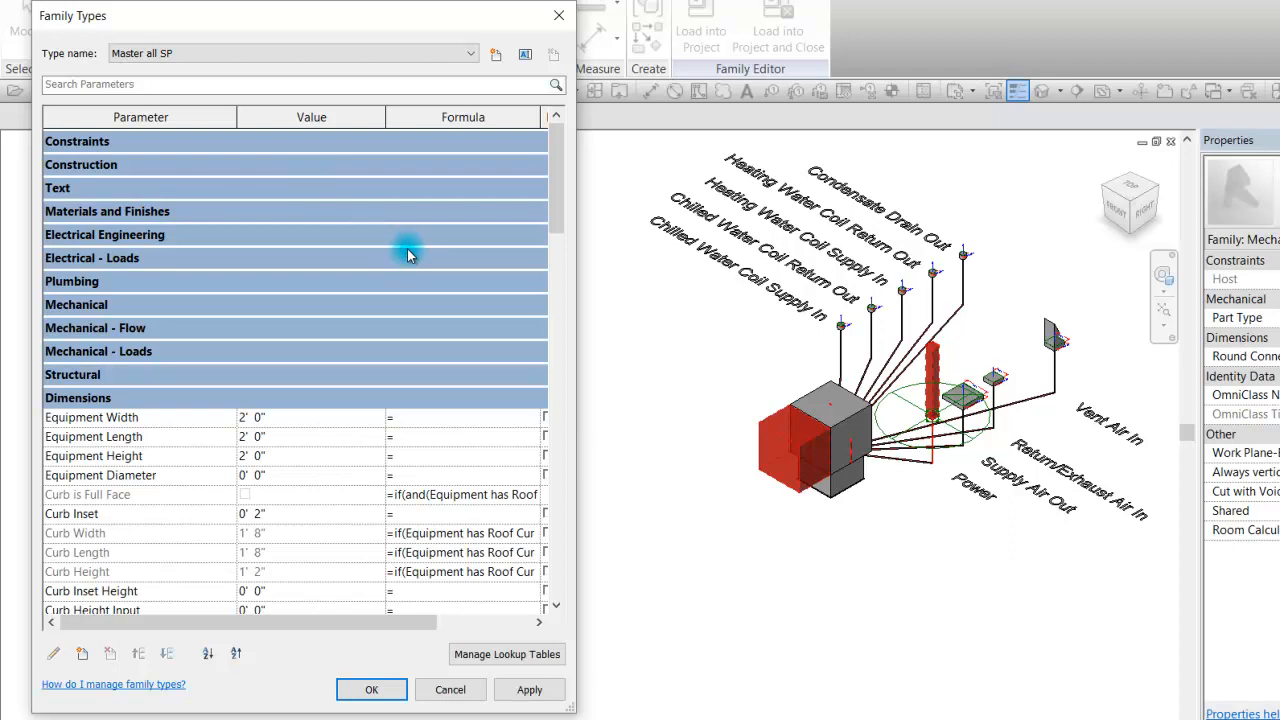
Step: Set Equipment Length to 10', Equipment Width to 5' and Equipment Height to 6', and apply them to the model
left_click(315, 420)
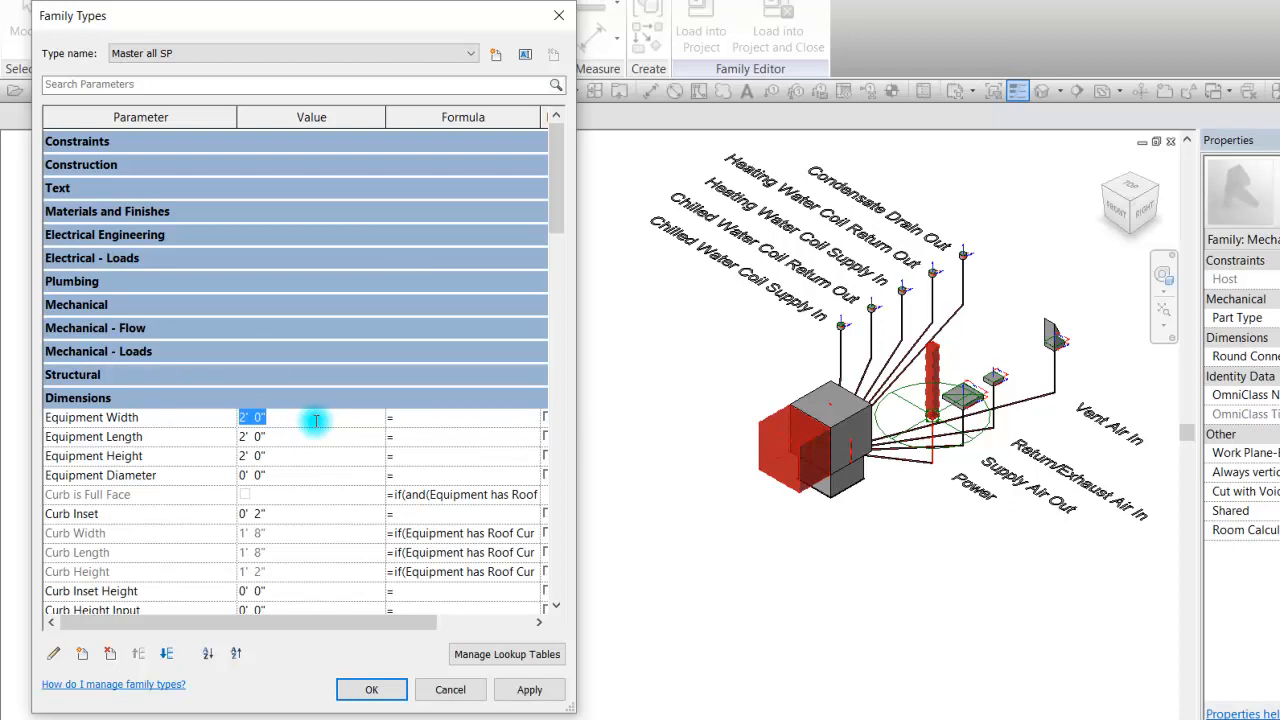
left_click(322, 436)
type("10")
left_click(305, 418)
type("5")
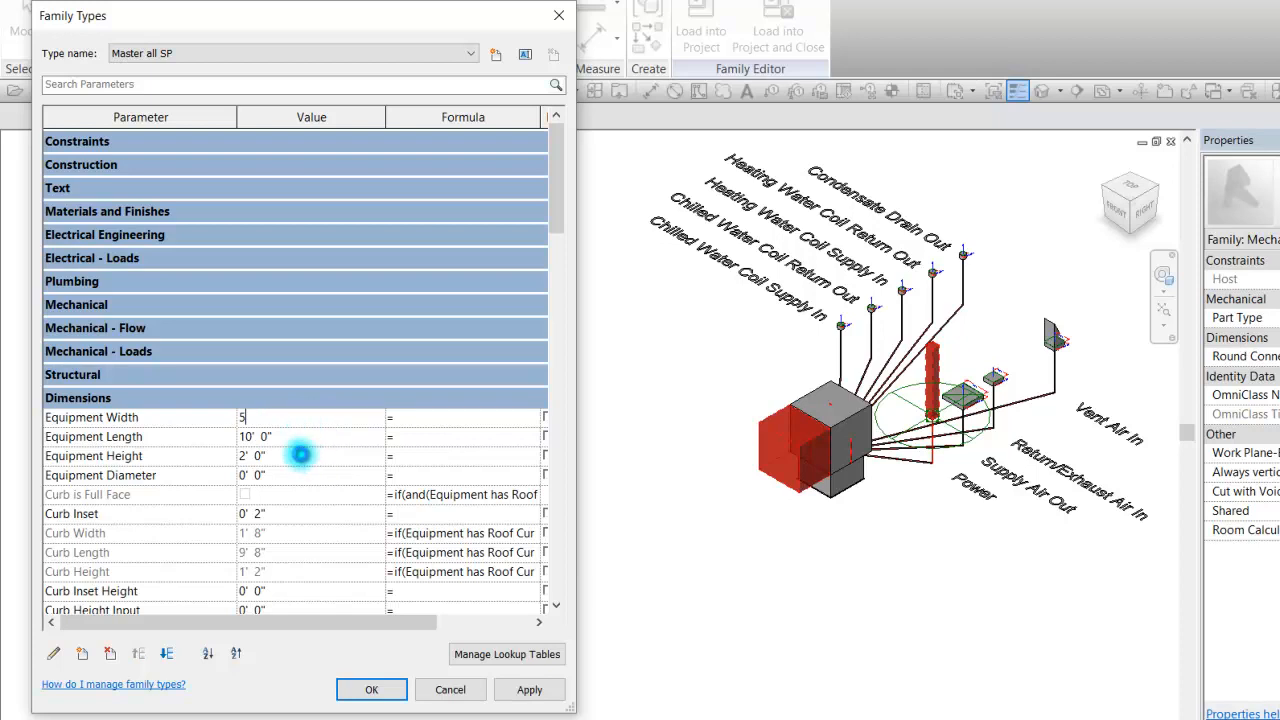
key("Tab")
left_click(300, 455)
type("6")
key("Tab")
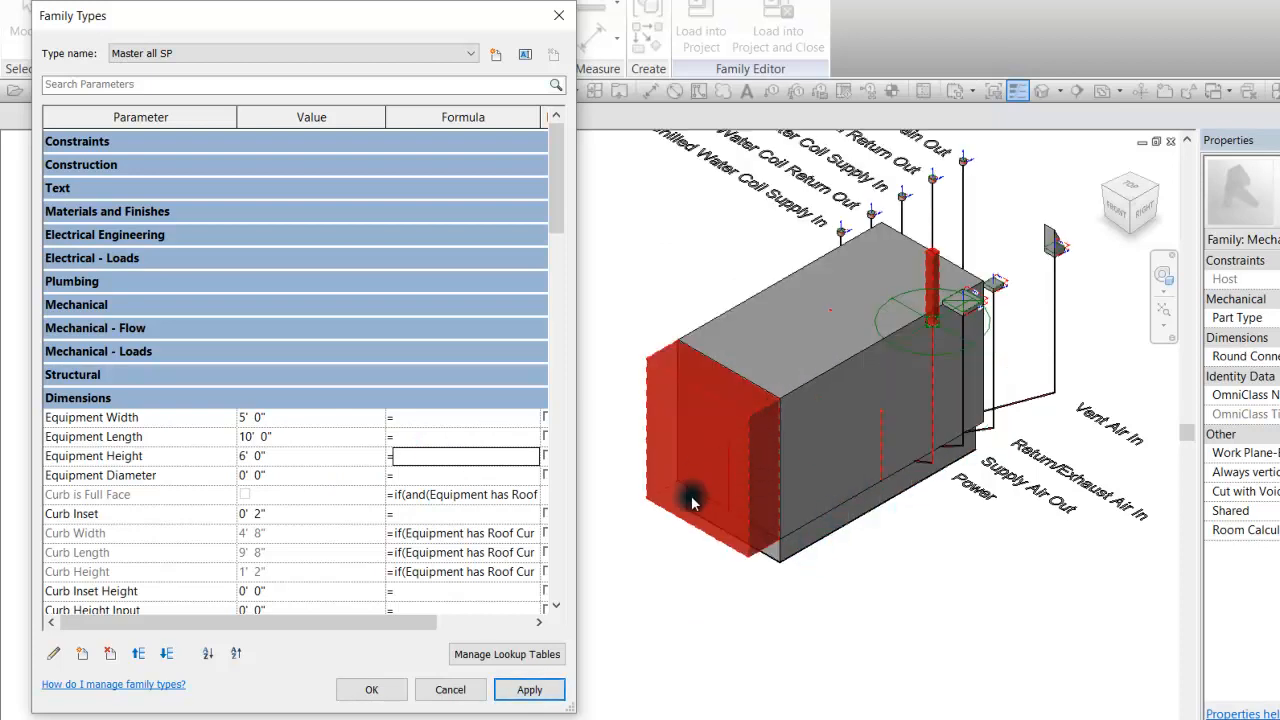
left_click(842, 543)
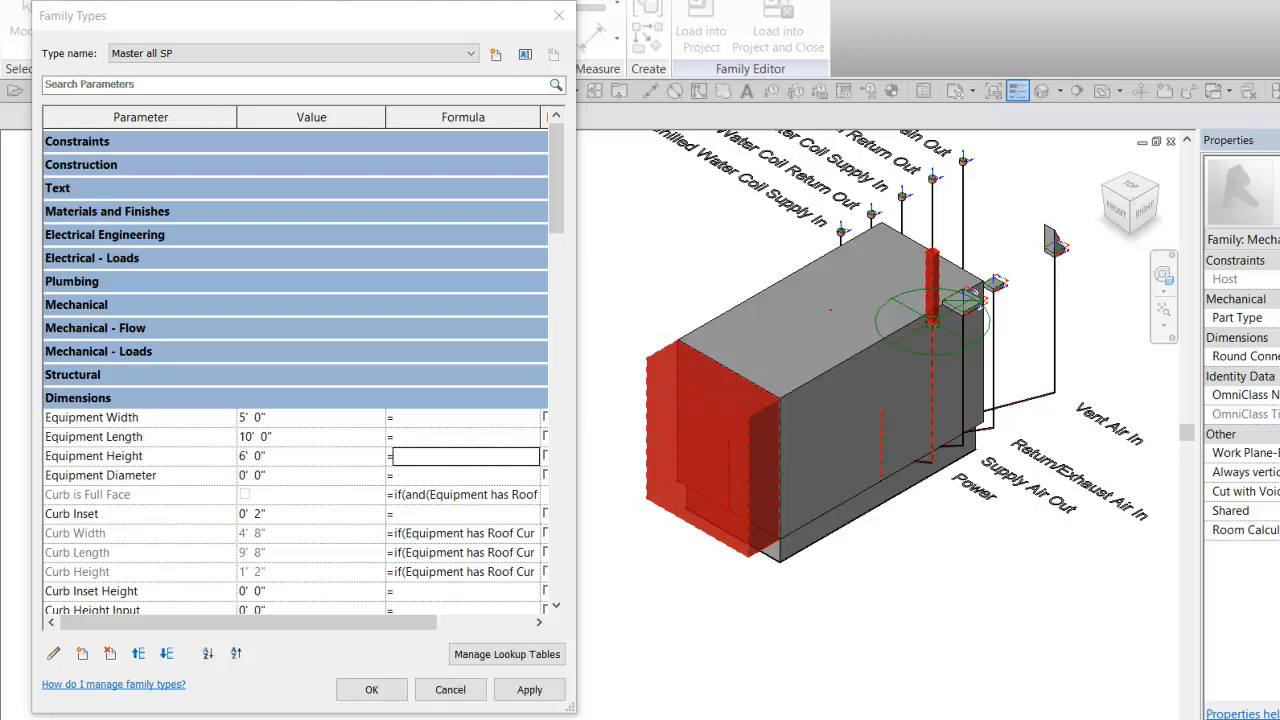
Step: Filter the family parameters by "Inlet Duct" and review the inlet duct parameters in the Other group, then collapse it
left_click(96, 84)
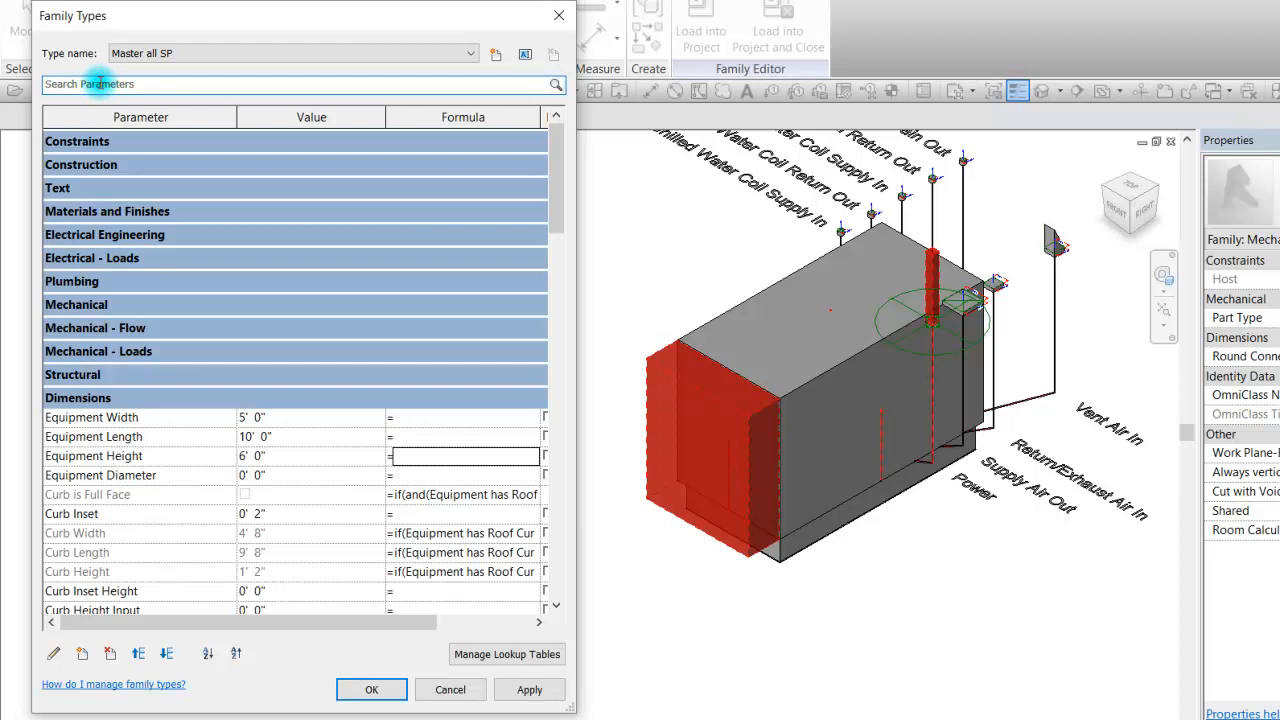
type("Inlet Duct")
left_click(100, 84)
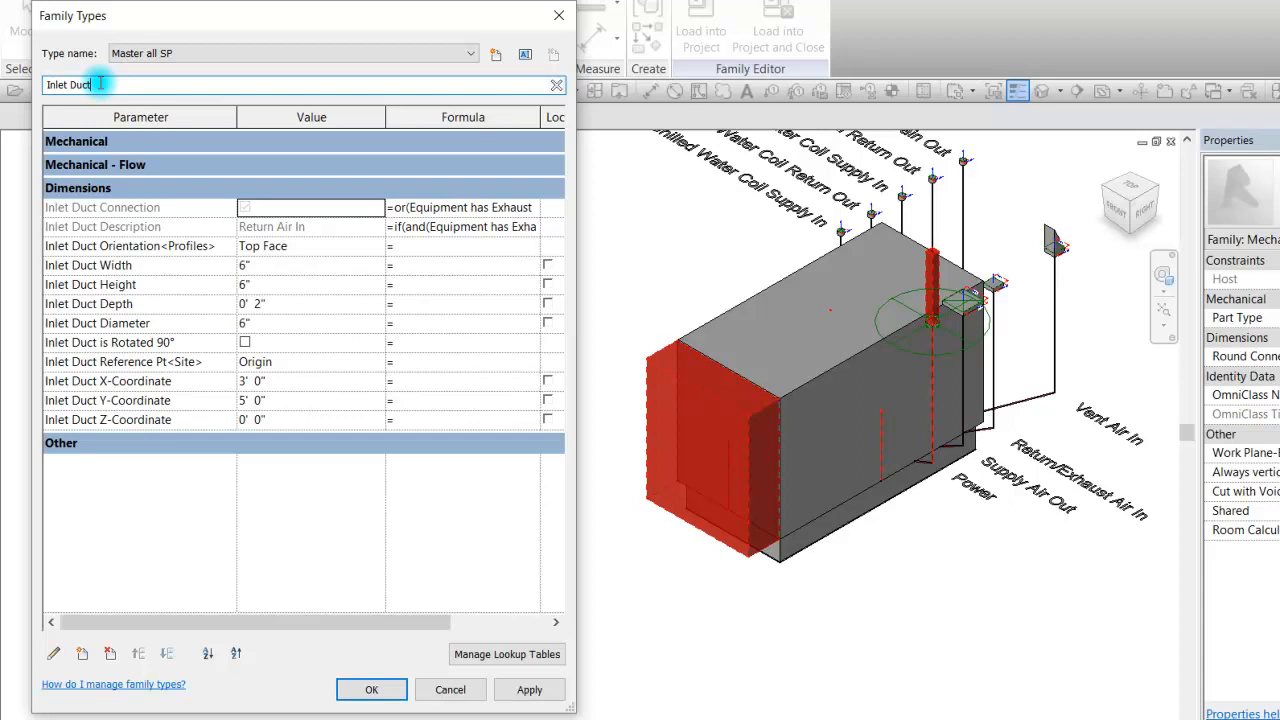
left_click(146, 447)
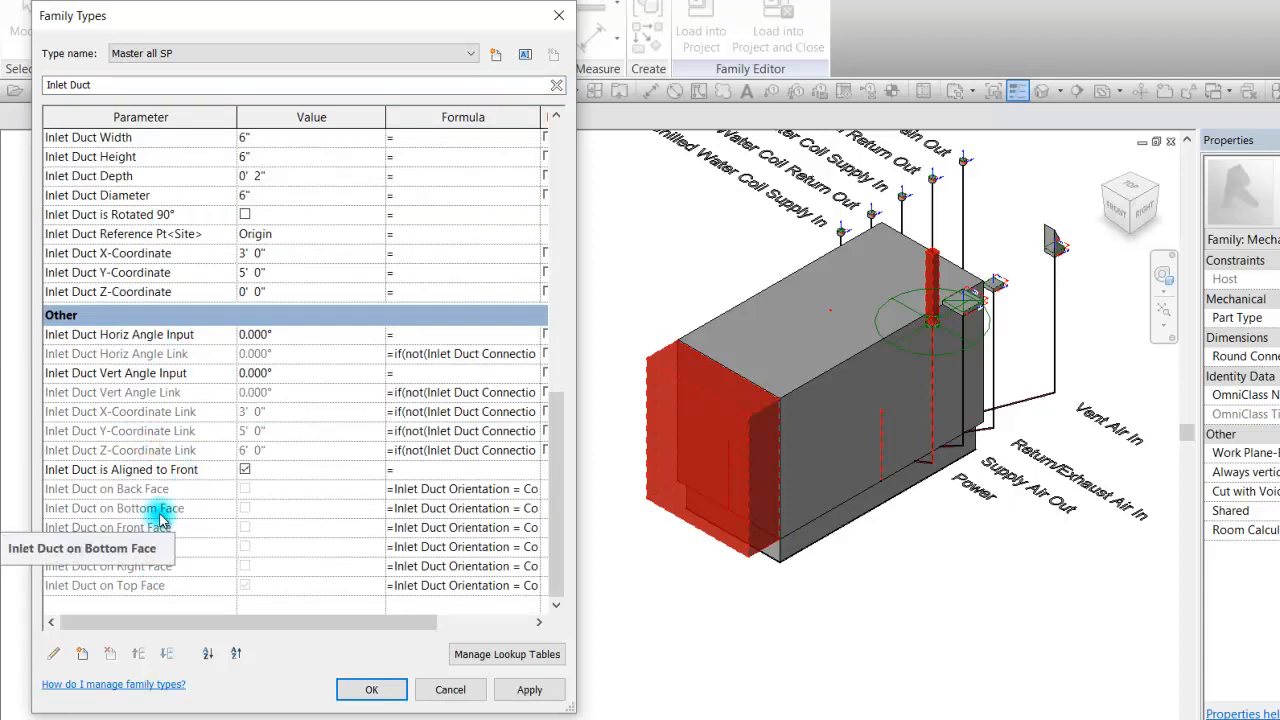
left_click(190, 317)
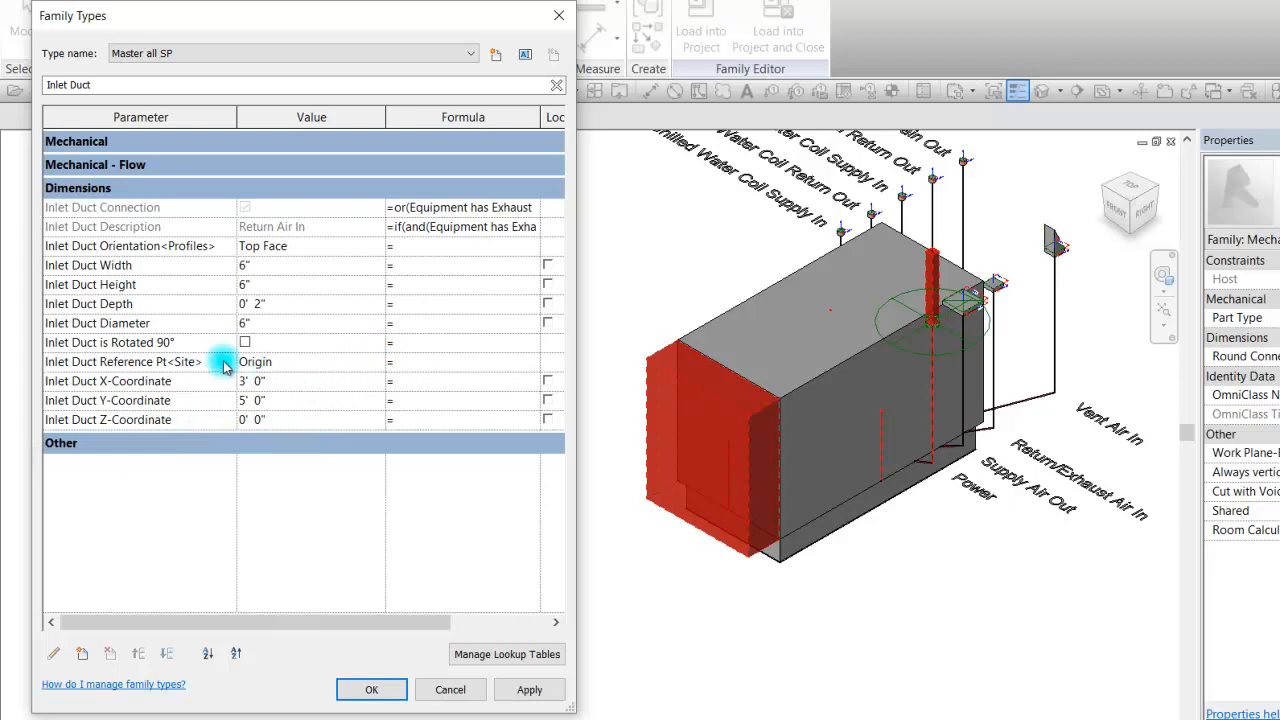
Step: Set the Inlet Duct Orientation to Bottom Face
left_click(372, 250)
left_click(377, 246)
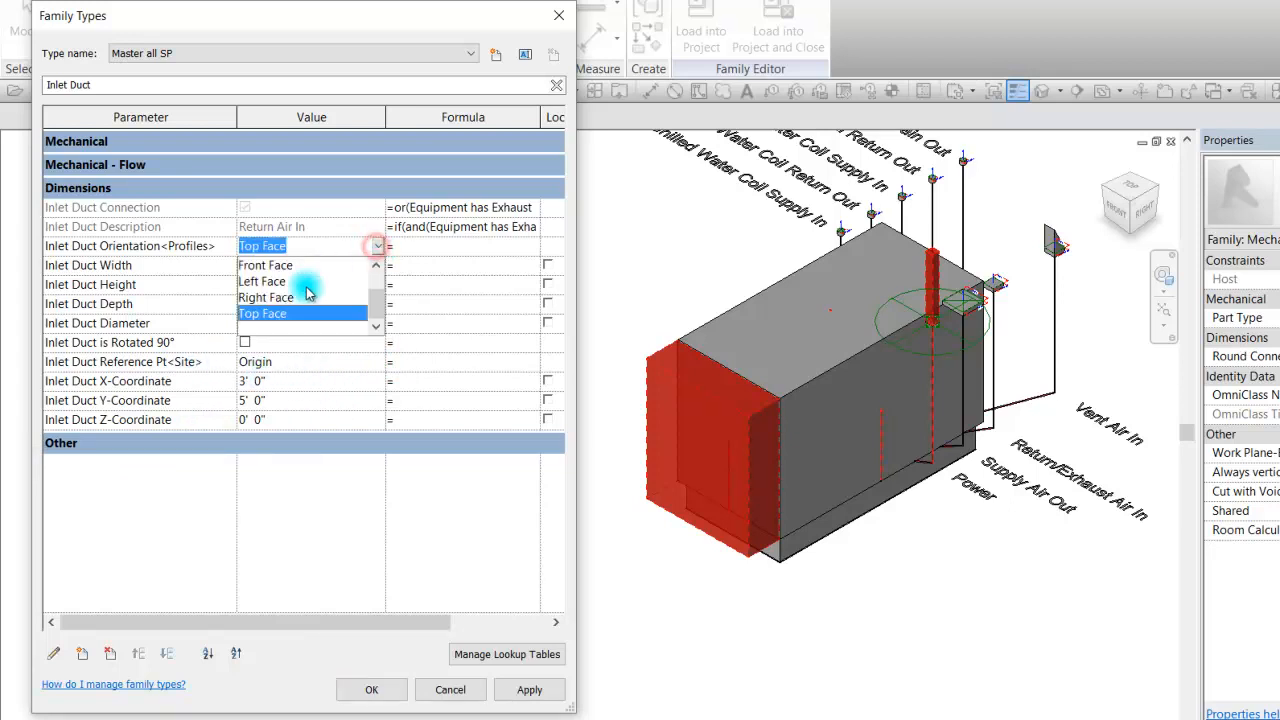
scroll(302, 298, "up", 1)
left_click(290, 282)
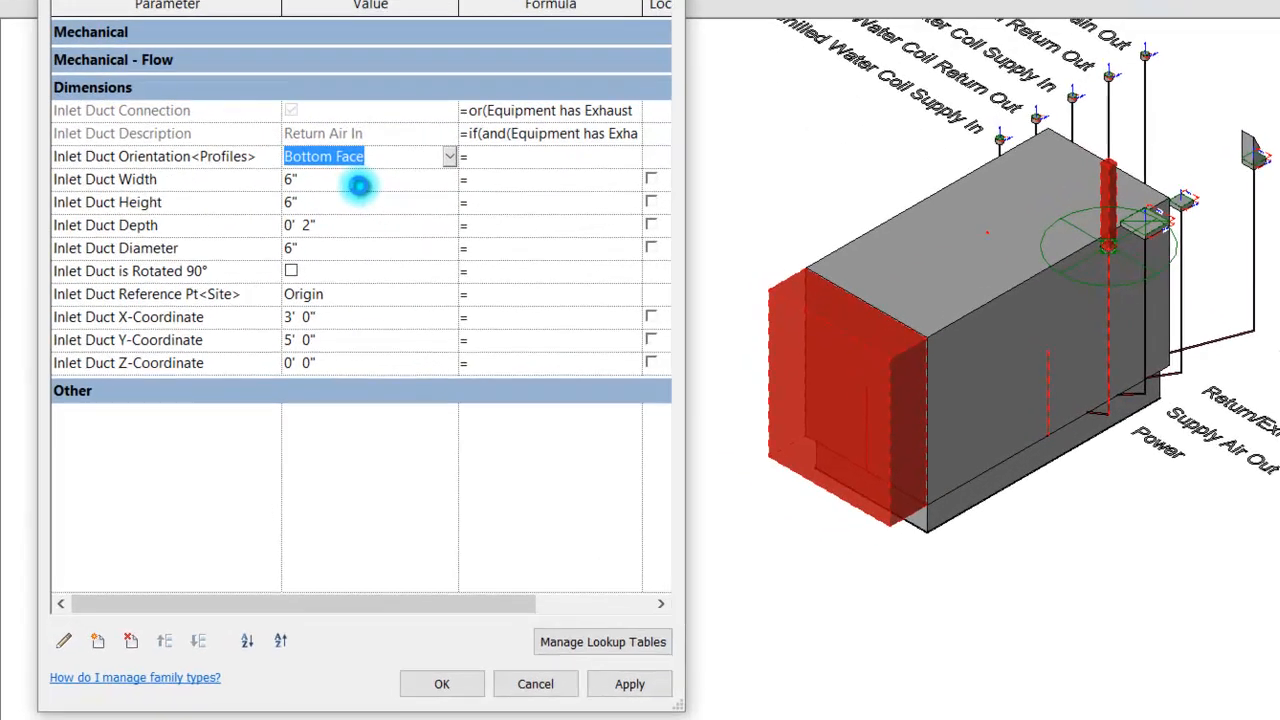
Step: Set the Inlet Duct Width to 24" and the Inlet Duct Height to 20"
left_click(292, 263)
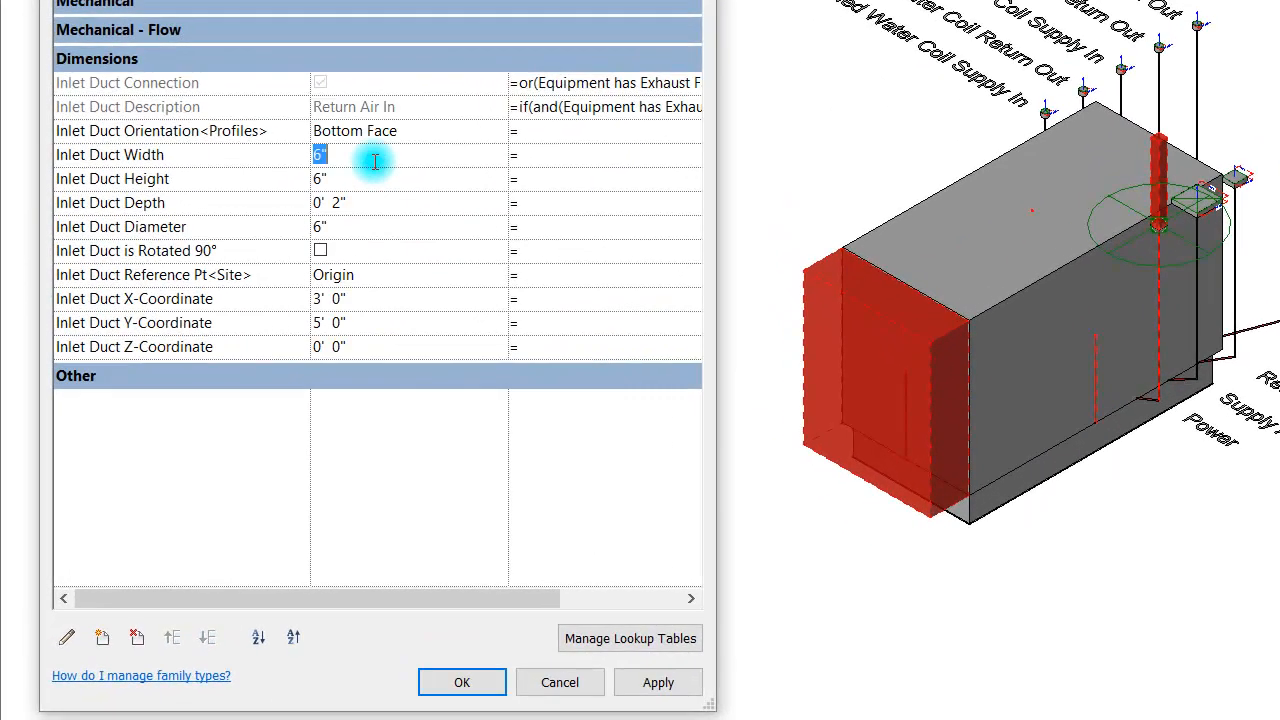
type("24")
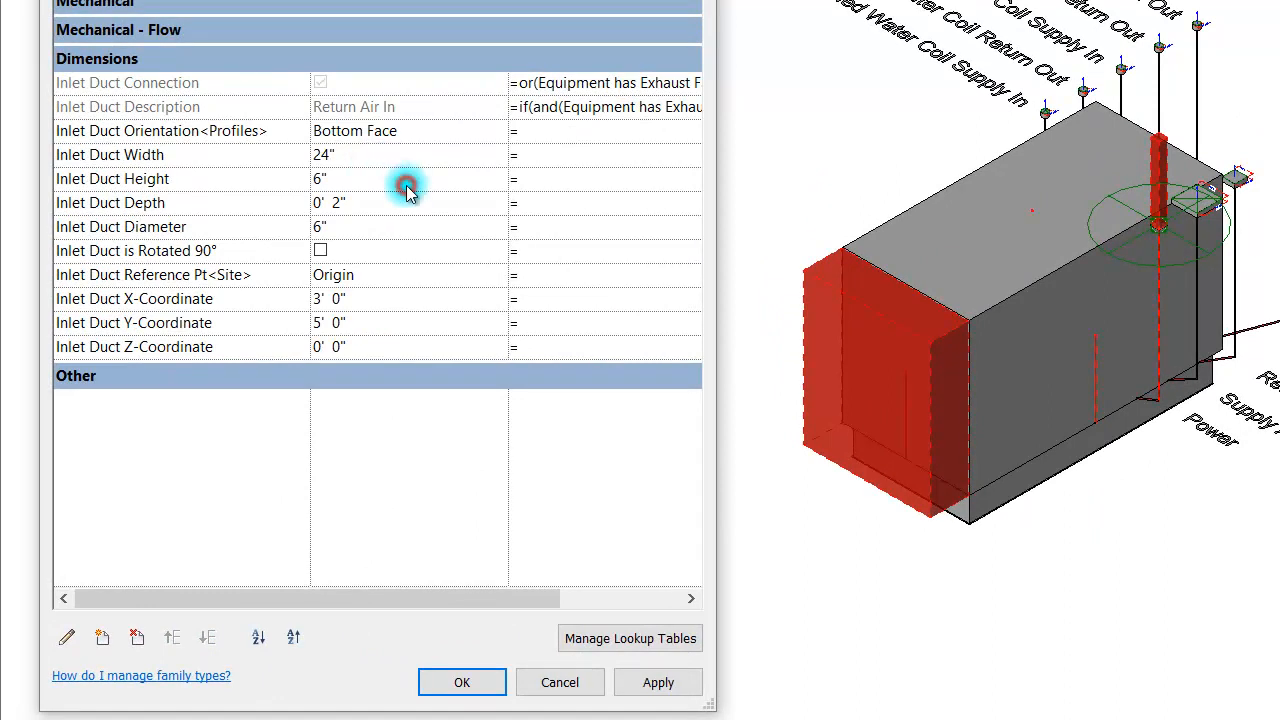
left_click(409, 184)
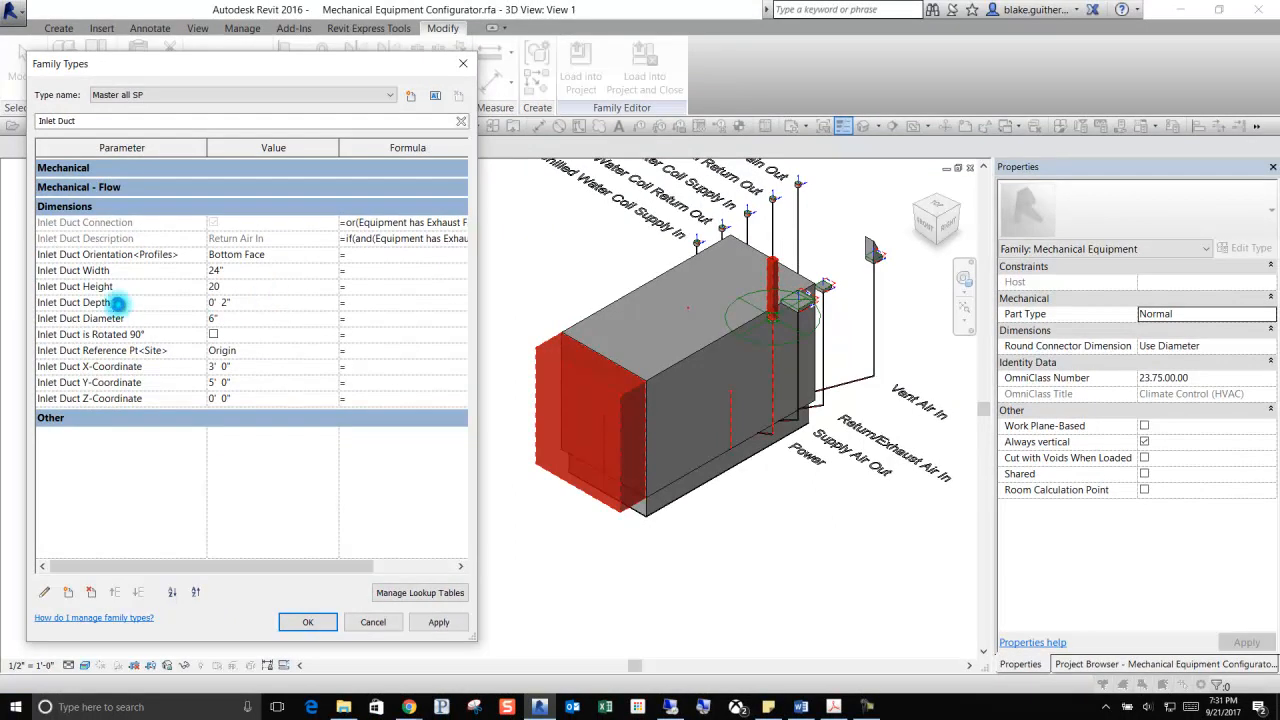
key("Return")
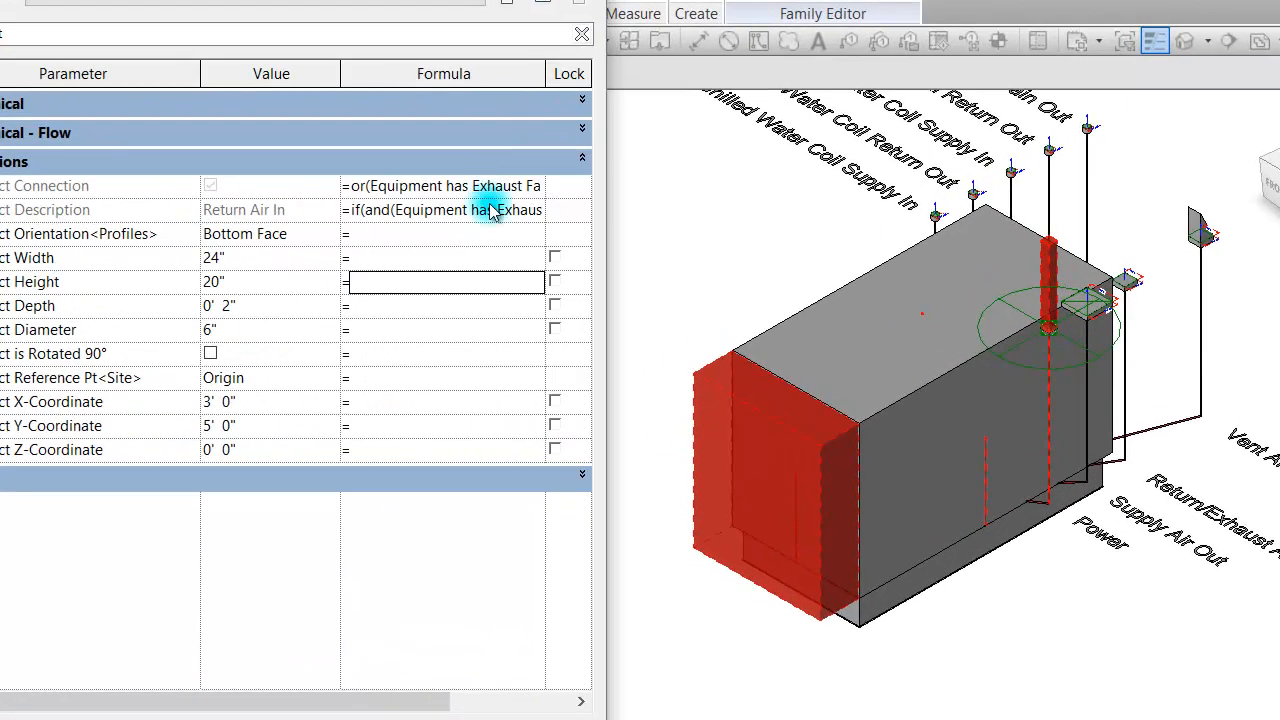
Step: Set the Inlet Duct X-Coordinate and Y-Coordinate to 0 and apply the inlet duct settings to the model
mouse_move(108, 384)
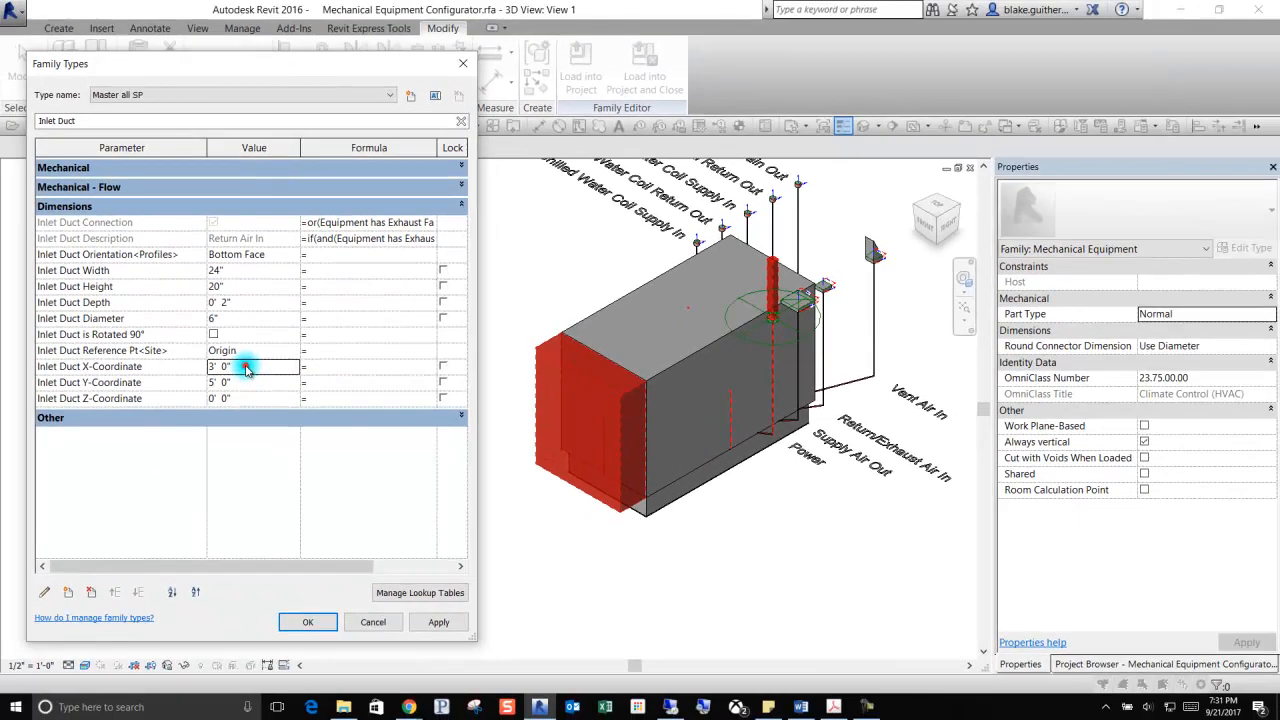
left_click(257, 402)
type("0")
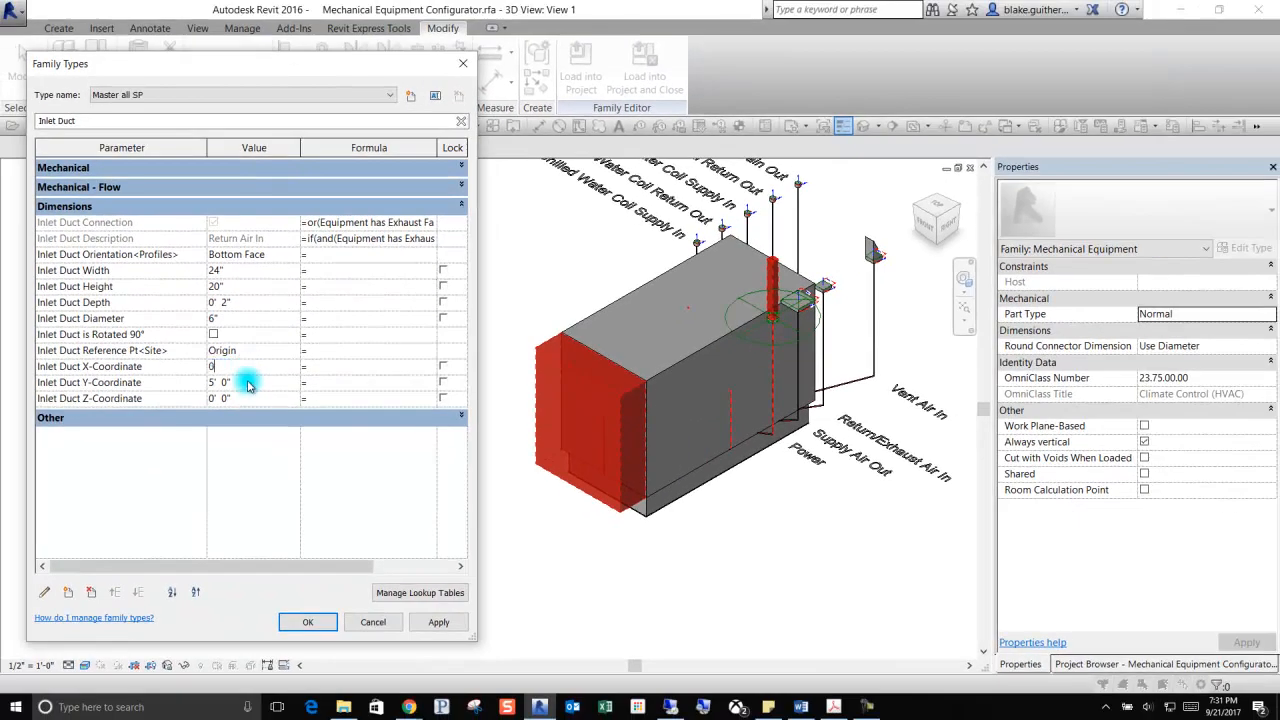
left_click(249, 383)
left_click(248, 382)
type("0")
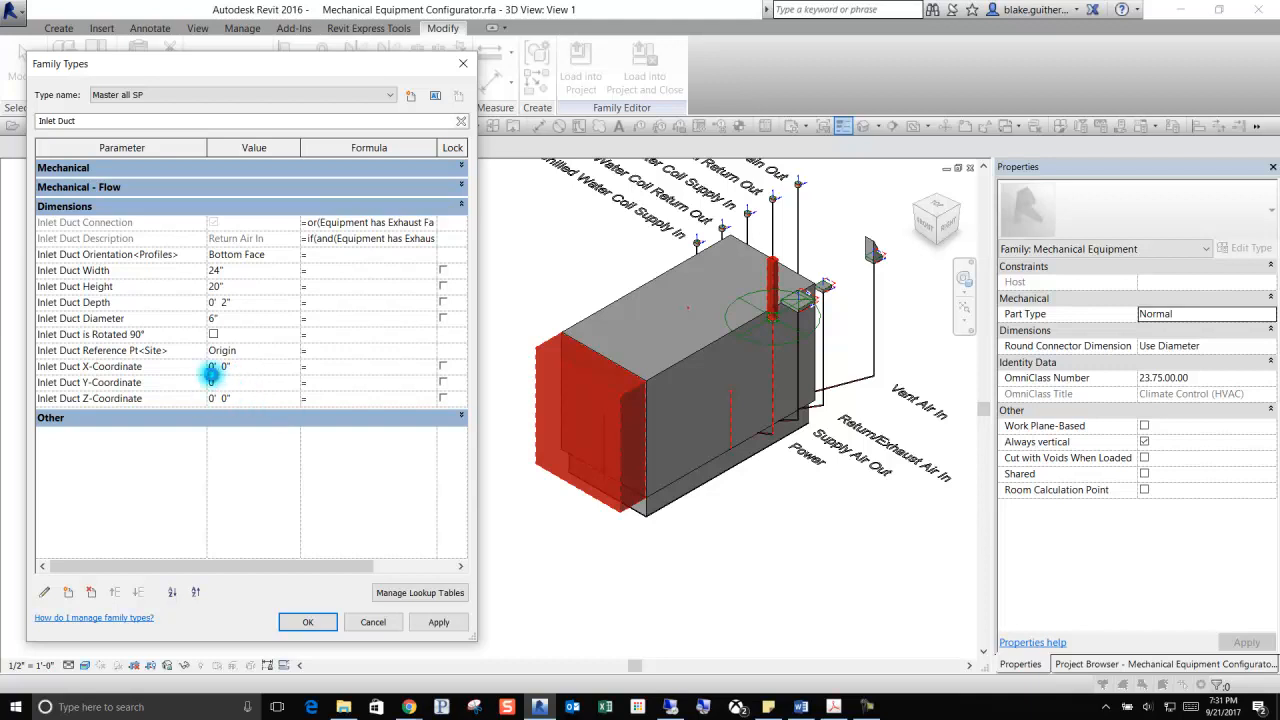
left_click(253, 386)
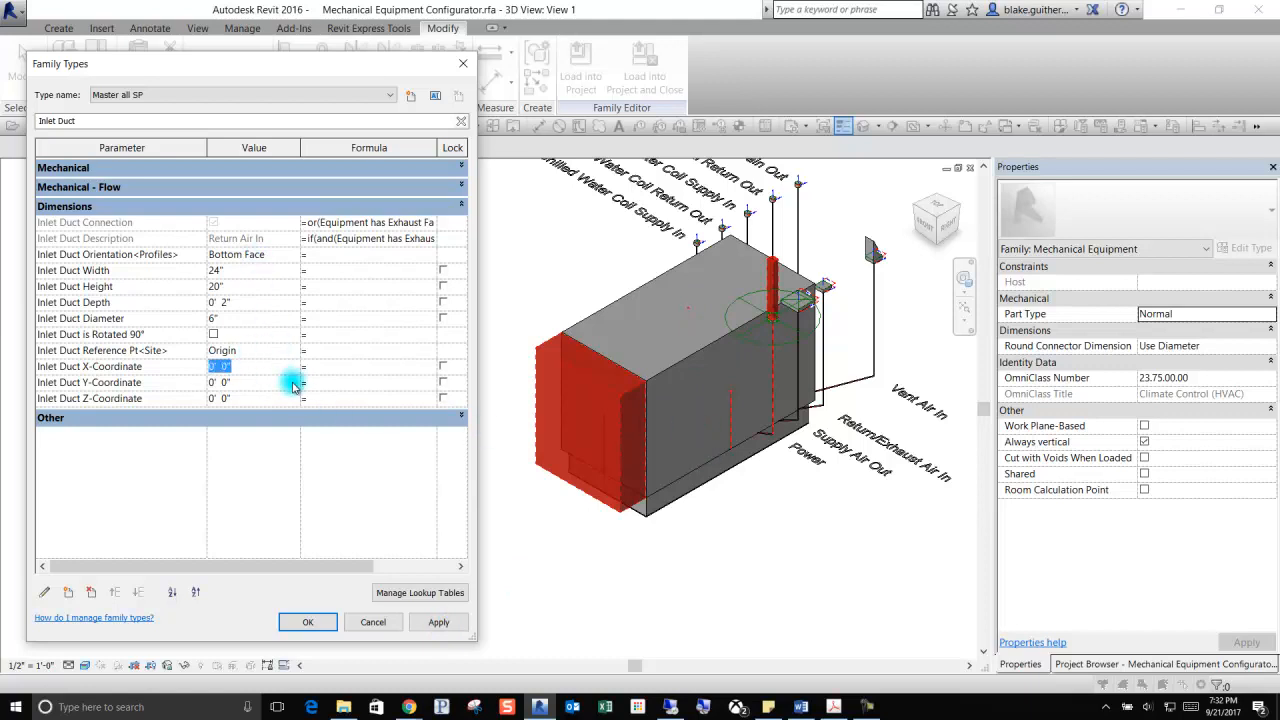
left_click(440, 622)
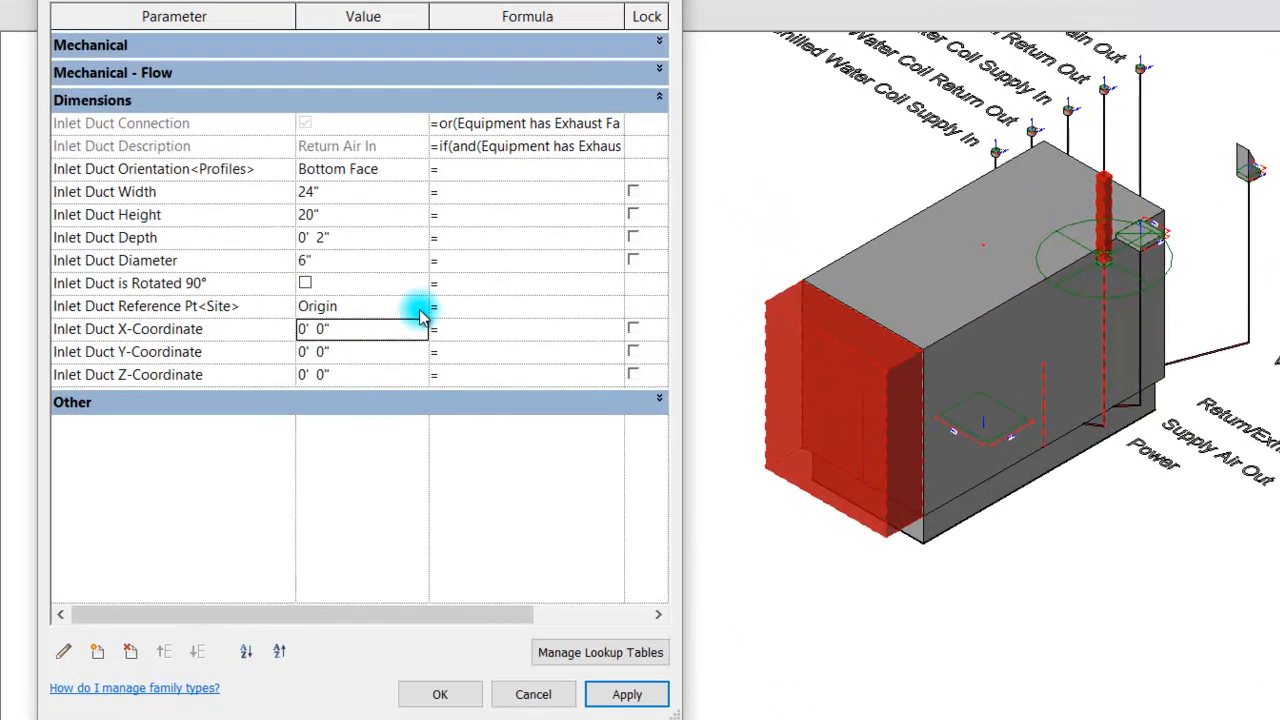
Step: Change the Inlet Duct Reference Pt to Front-Right Corner and apply it to the model
left_click(420, 309)
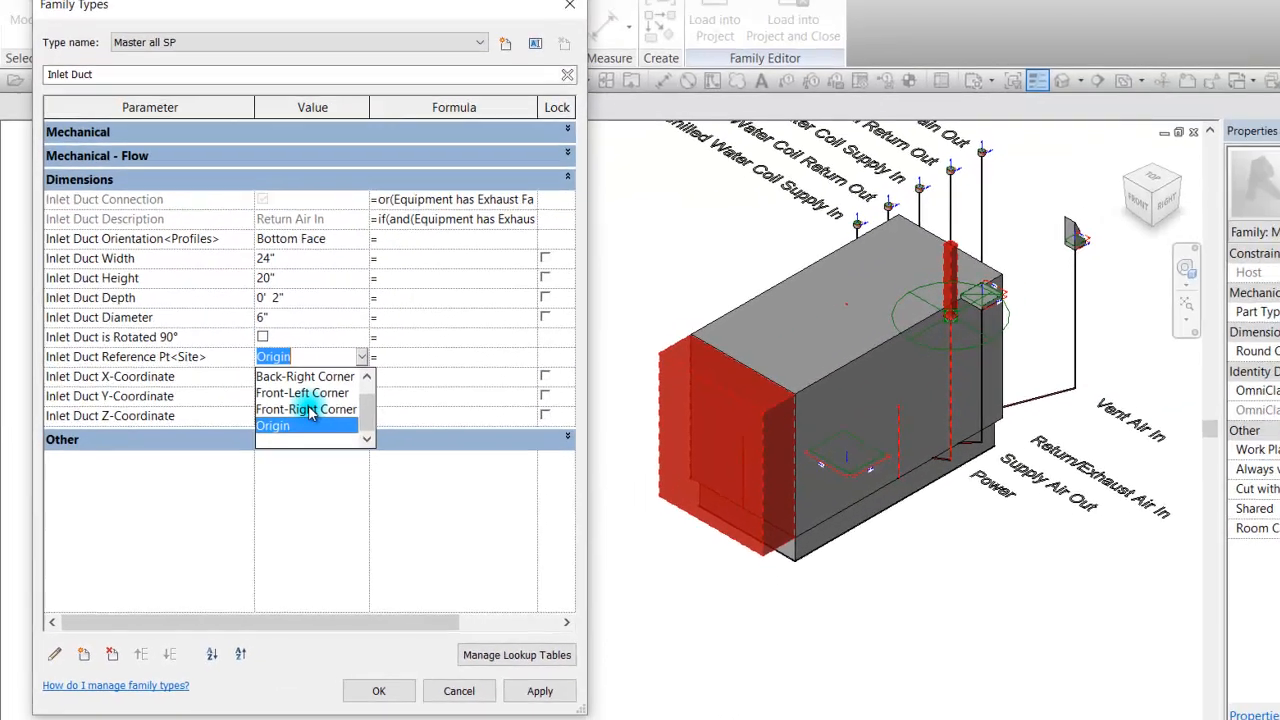
left_click(390, 363)
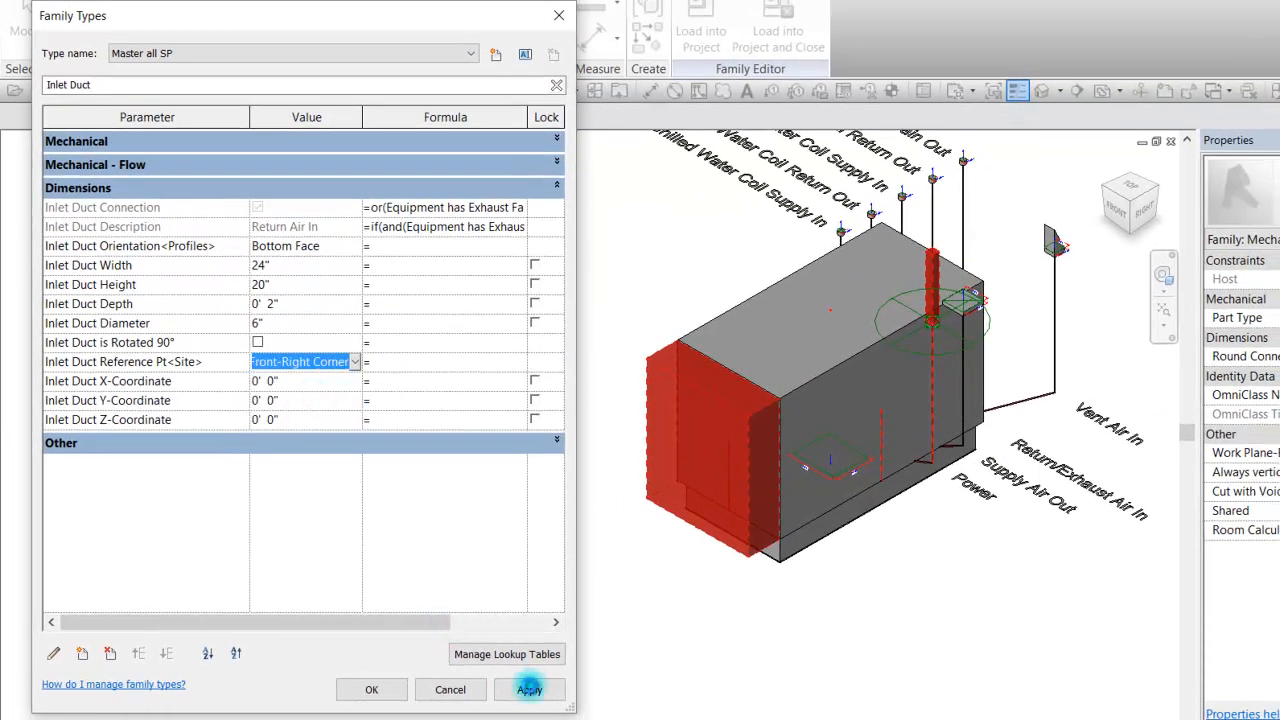
left_click(530, 690)
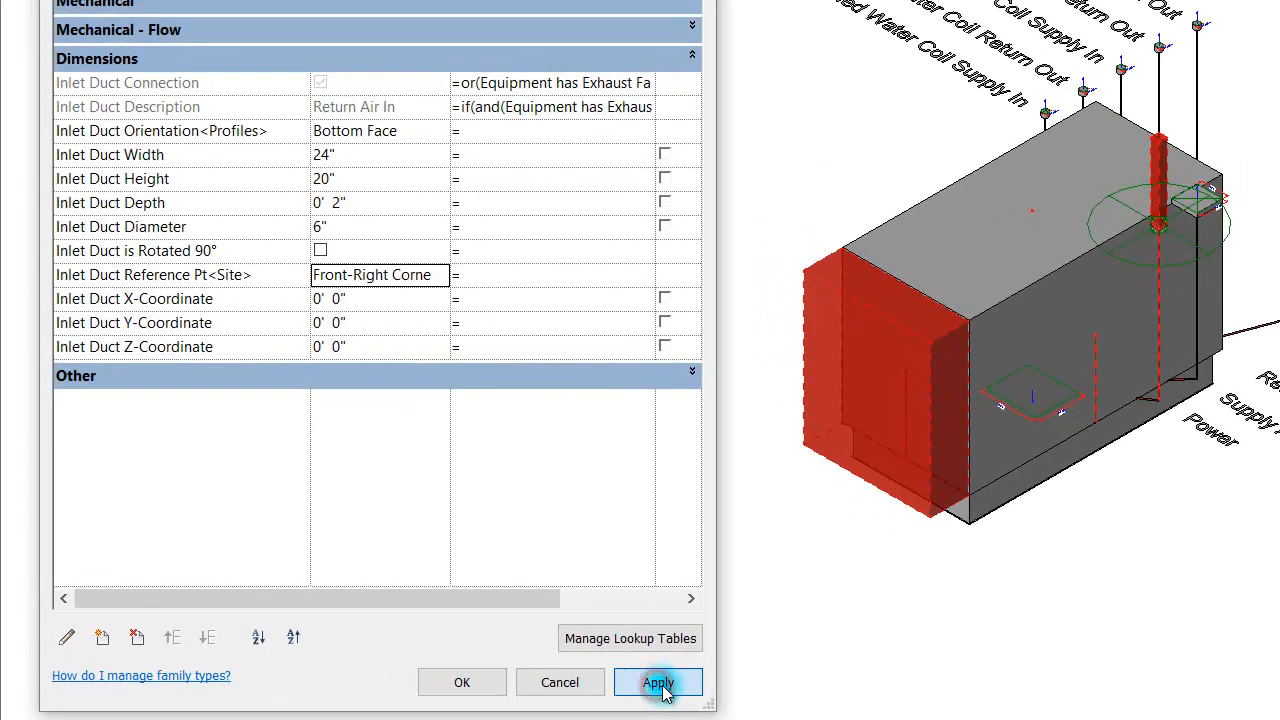
left_click(660, 684)
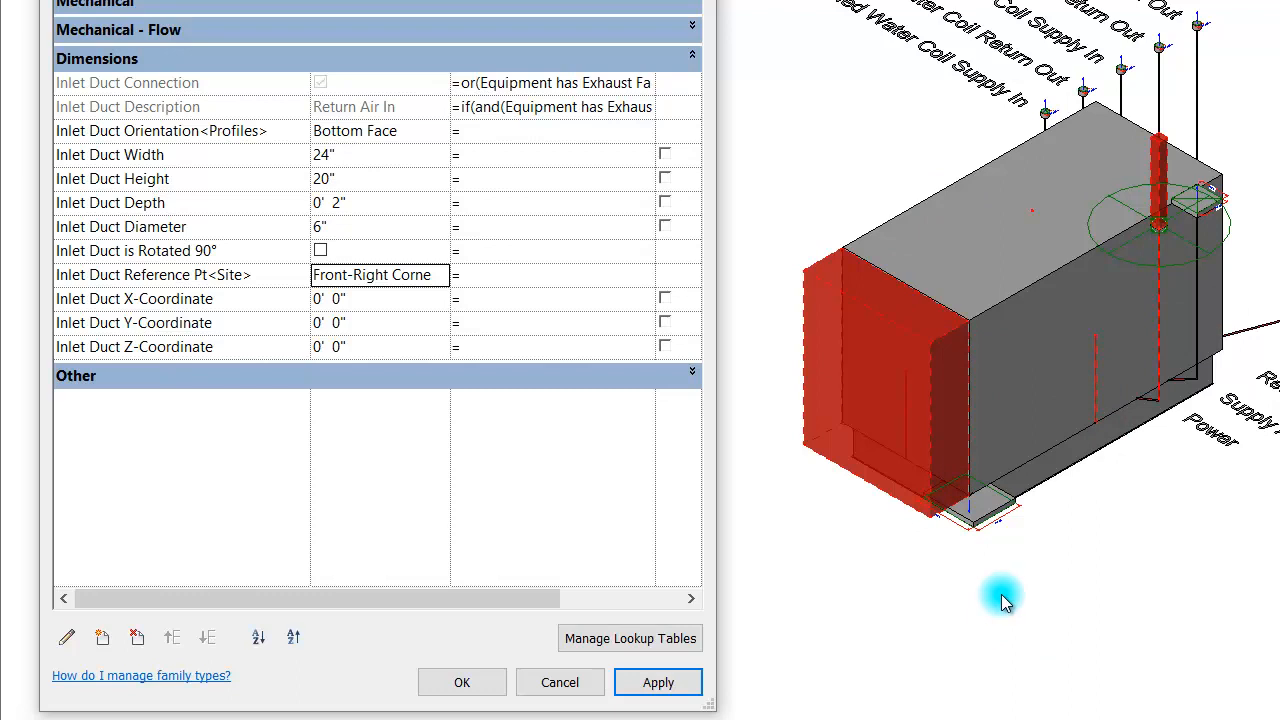
Step: Offset the inlet duct with an X-Coordinate of -2' and a Y-Coordinate of 1', apply, and close the family types
left_click(373, 300)
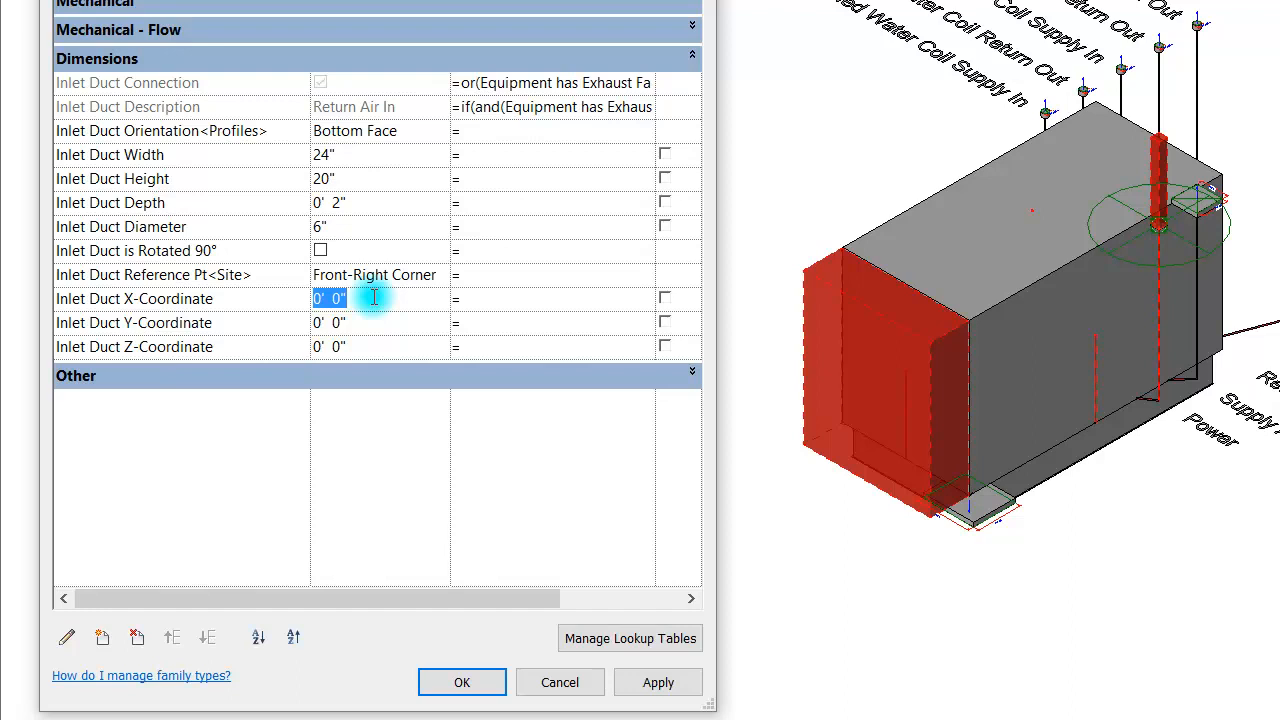
type("-")
key("BackSpace")
type("-2'")
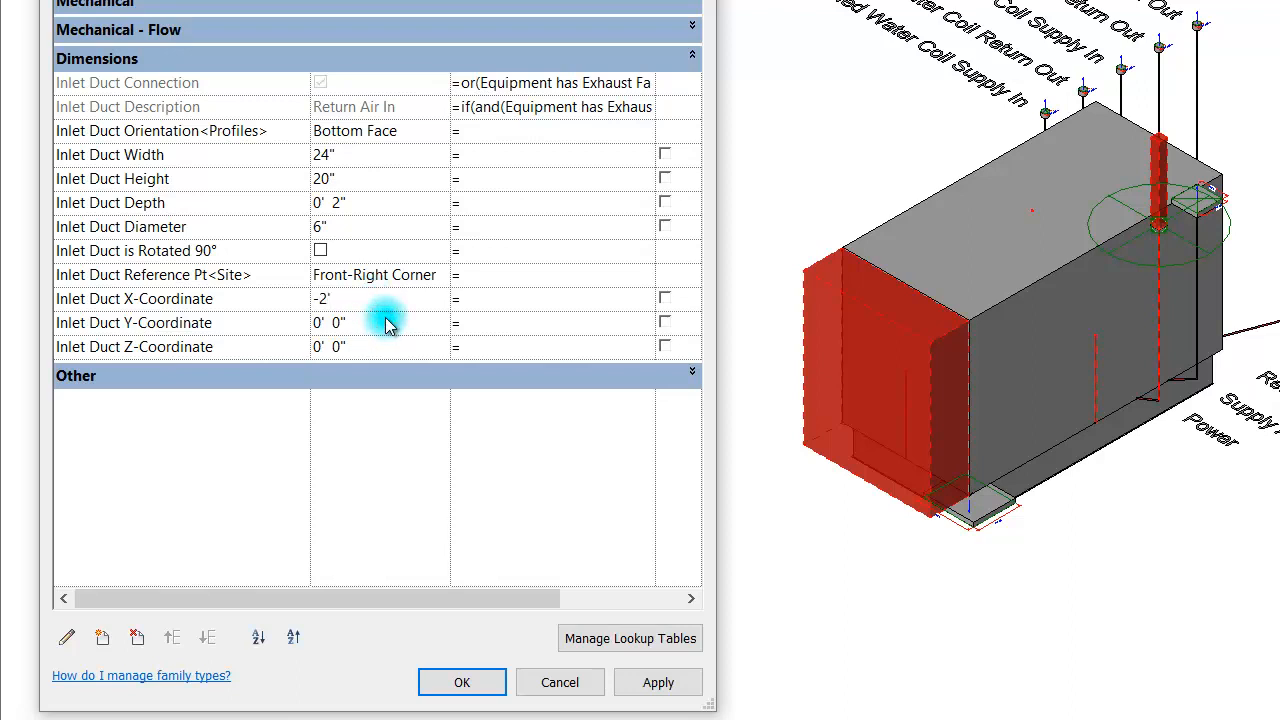
left_click(363, 320)
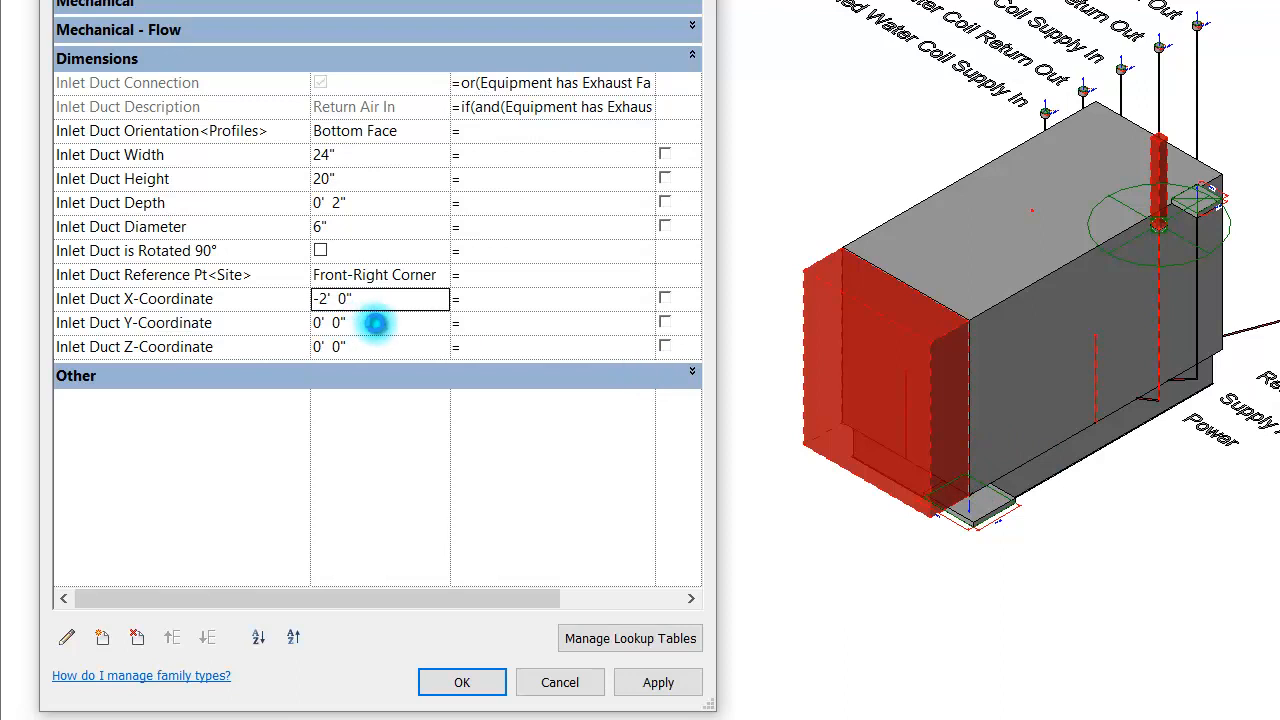
left_click(375, 322)
type("1'")
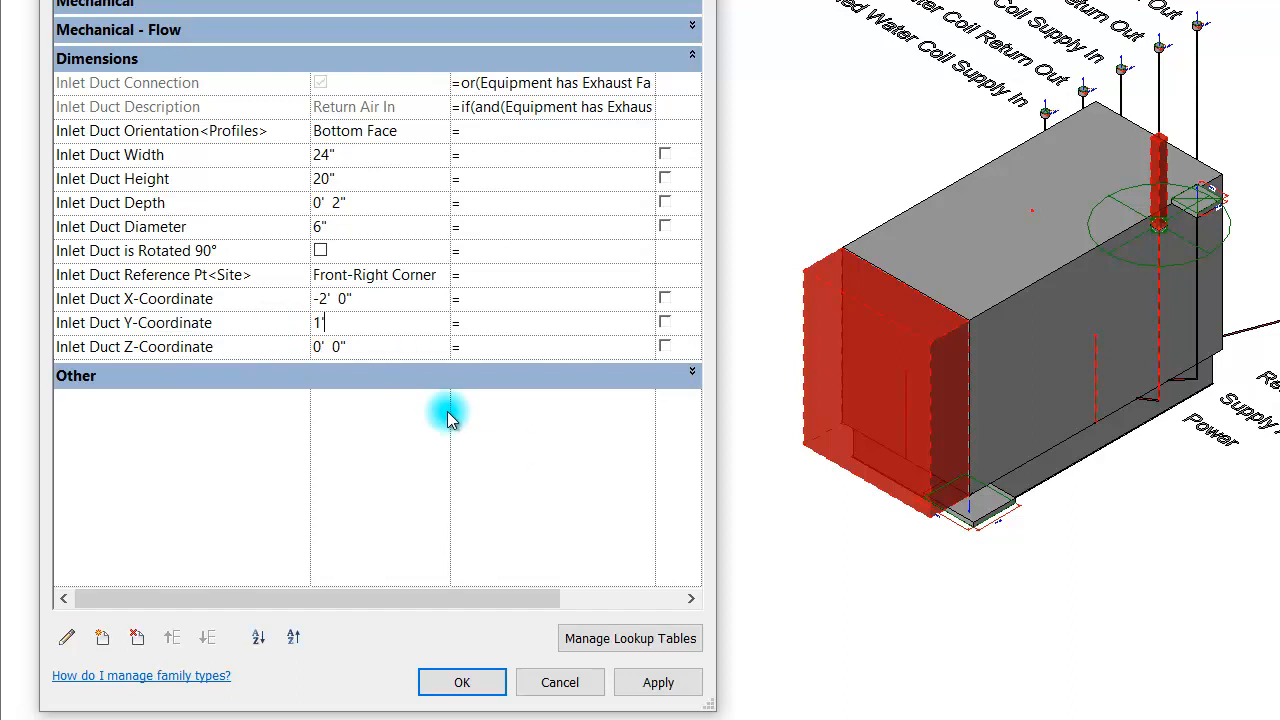
left_click(658, 682)
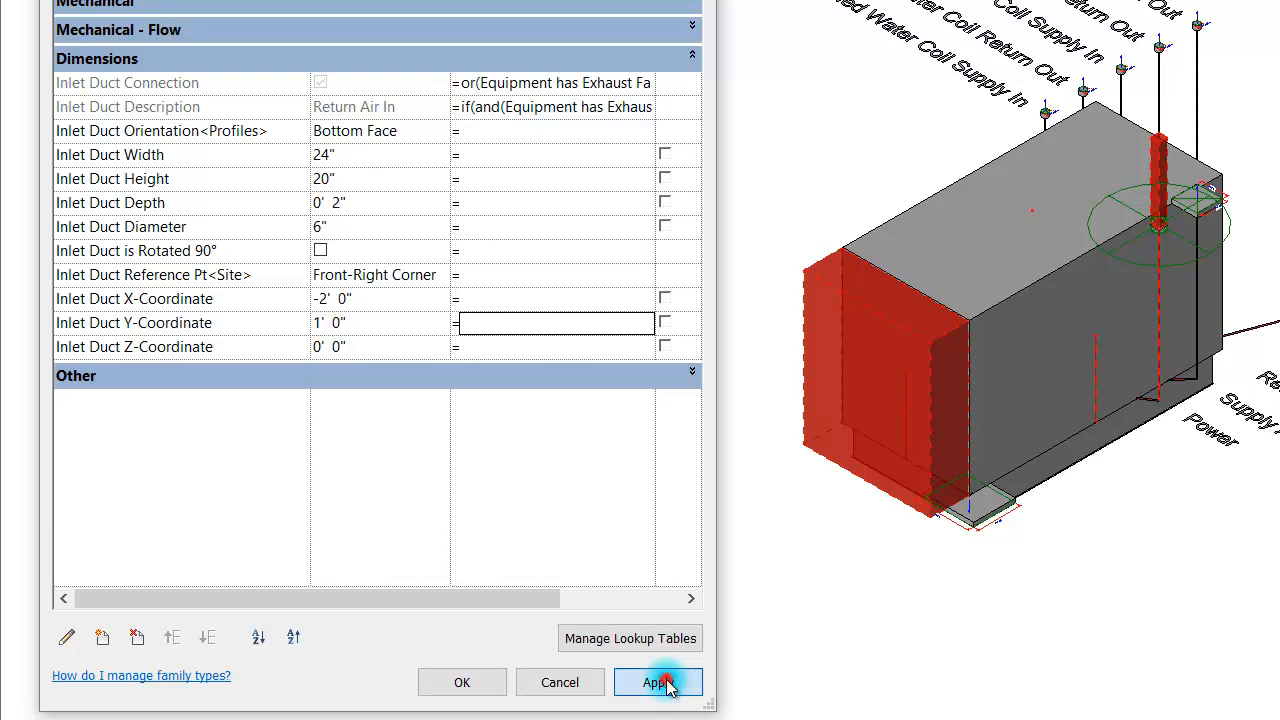
left_click(462, 682)
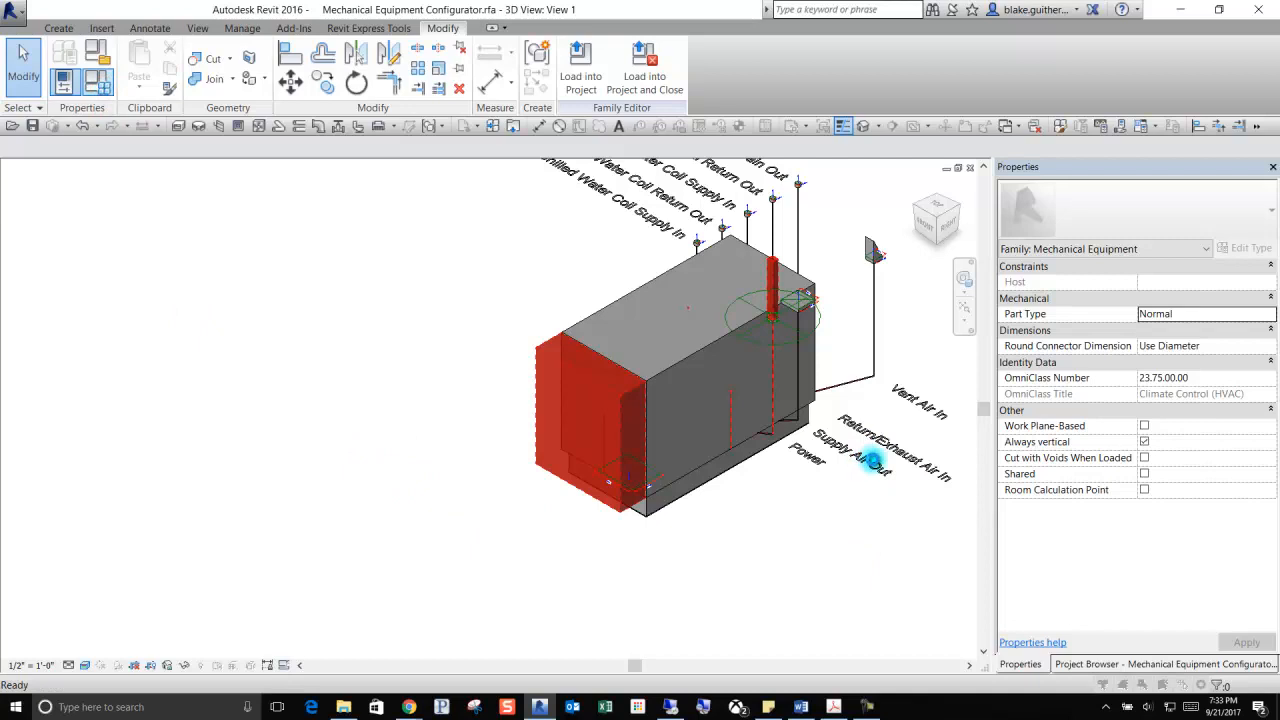
Step: Reopen the family types and filter the parameters by "Outlet Duct"
key("f")
key("t")
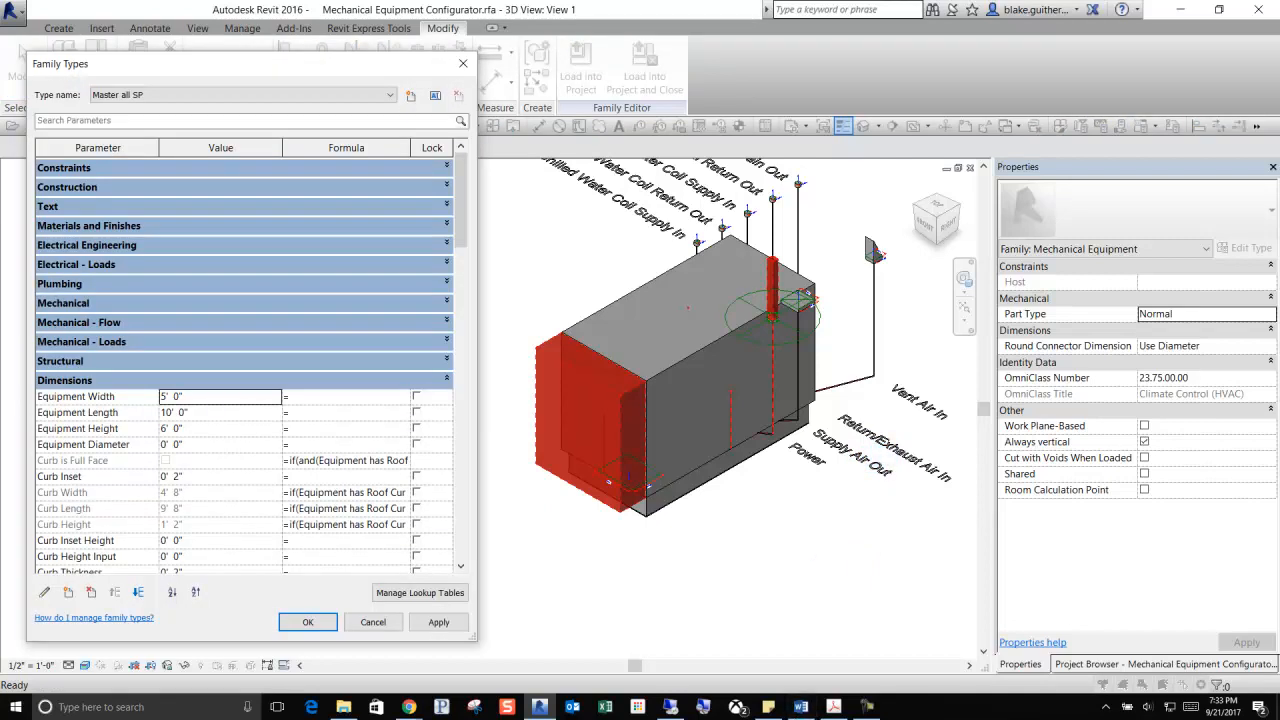
key("alt+Tab")
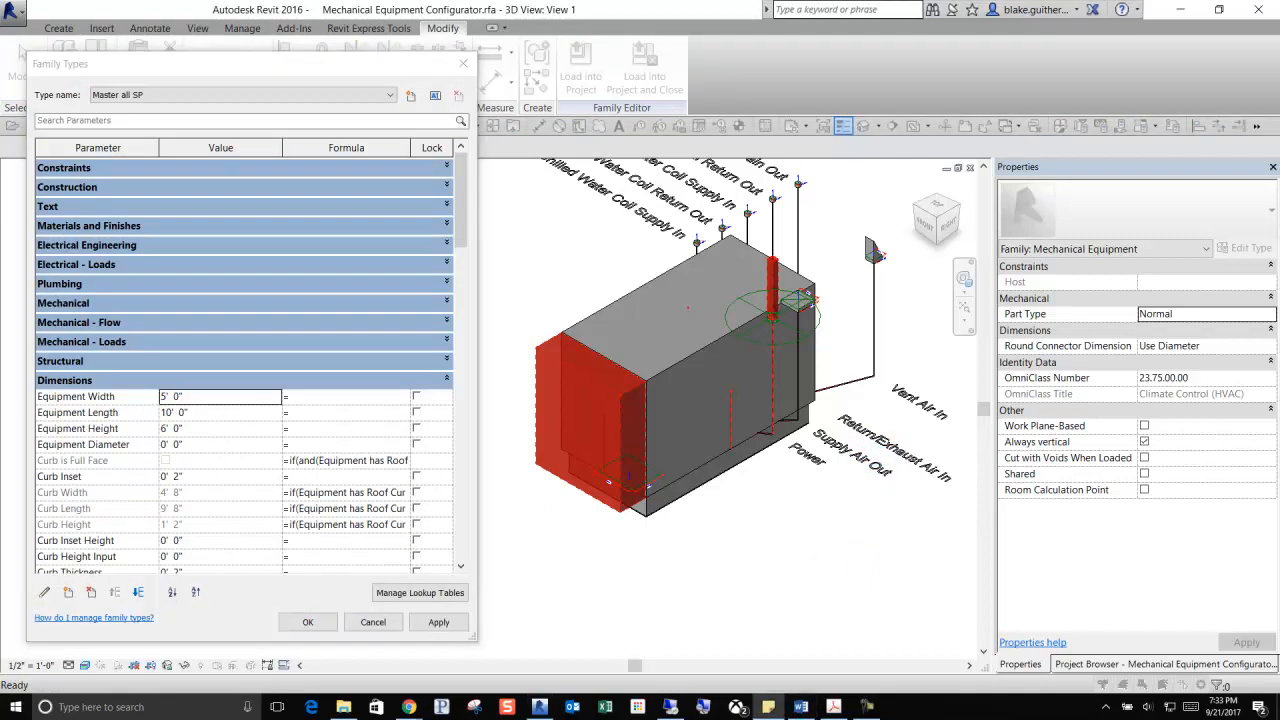
left_click(92, 122)
type("Outlet Duct")
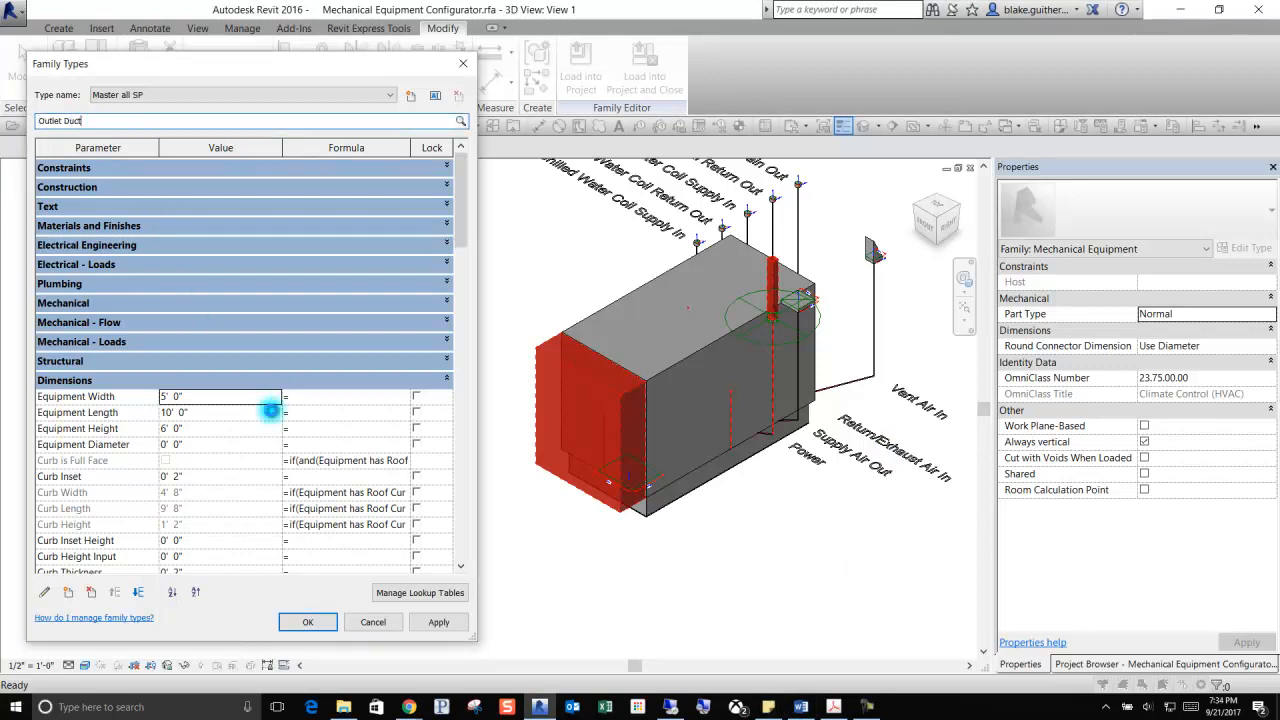
Step: Set the Outlet Duct Orientation to Bottom Face
left_click(291, 276)
scroll(288, 268, "up", 2)
left_click(208, 303)
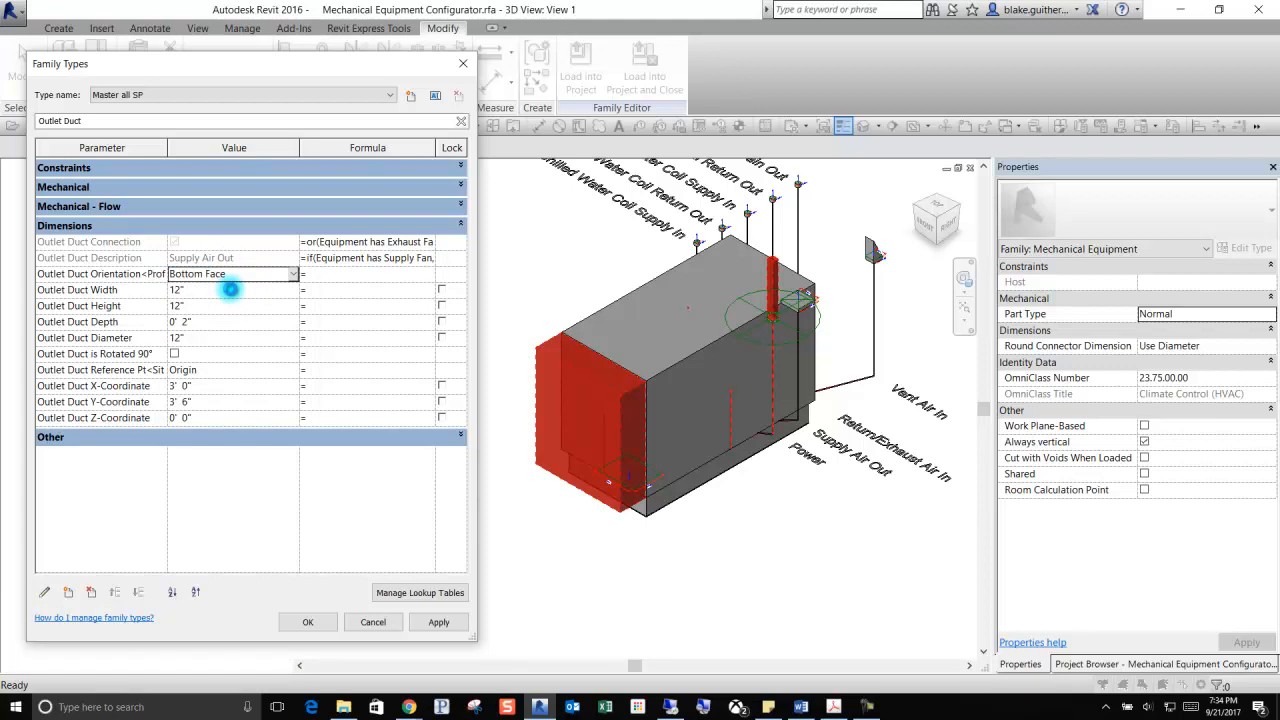
Step: Set the Outlet Duct Width and Outlet Duct Height to 24" each
left_click(230, 289)
type("24")
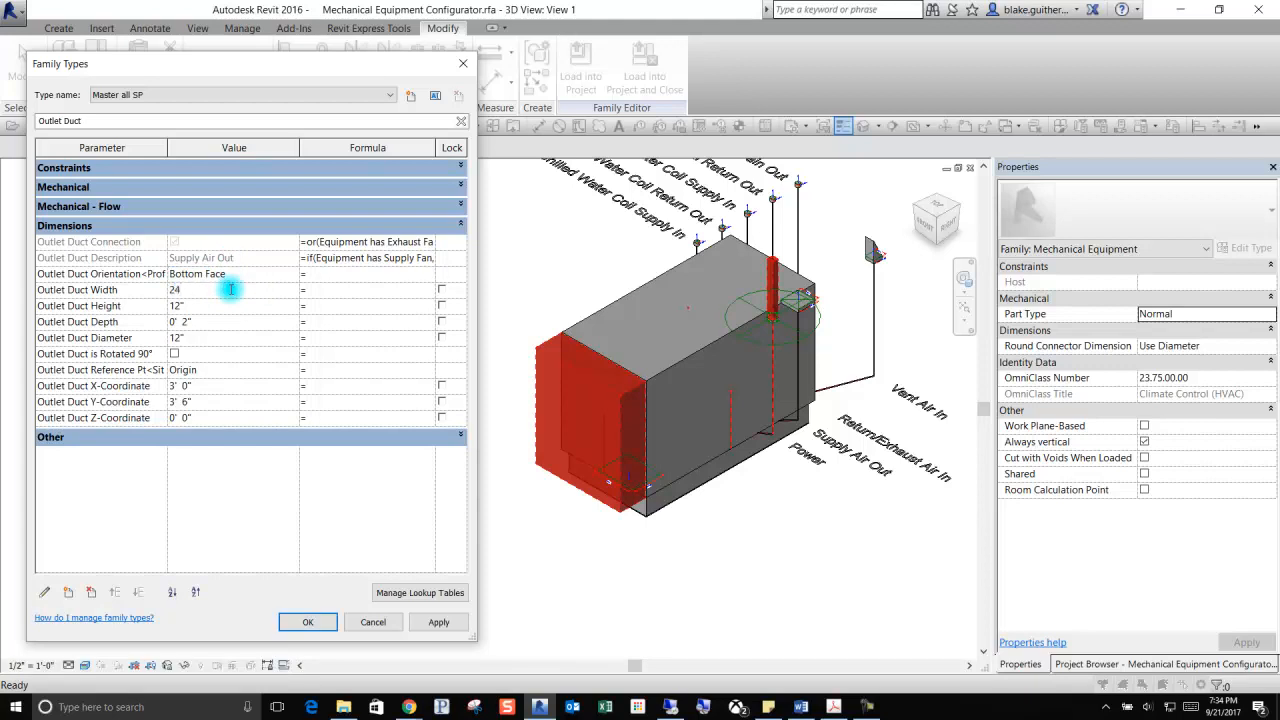
left_click(217, 320)
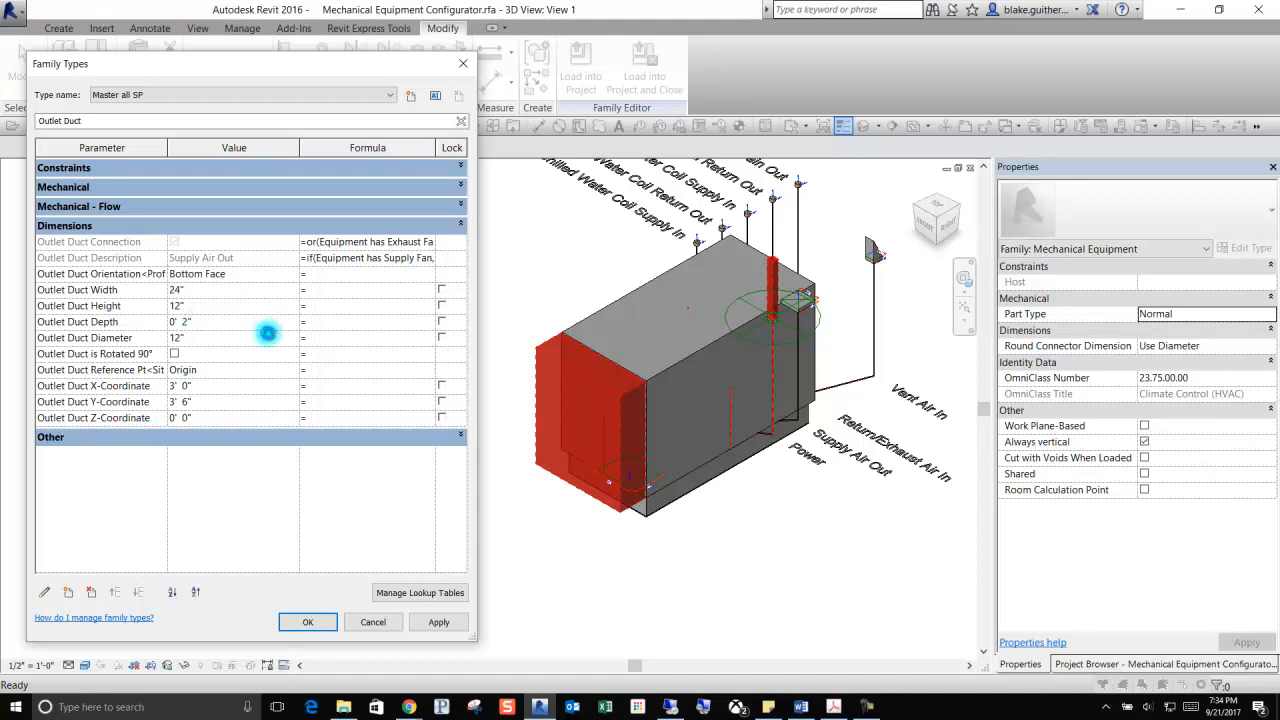
left_click(230, 290)
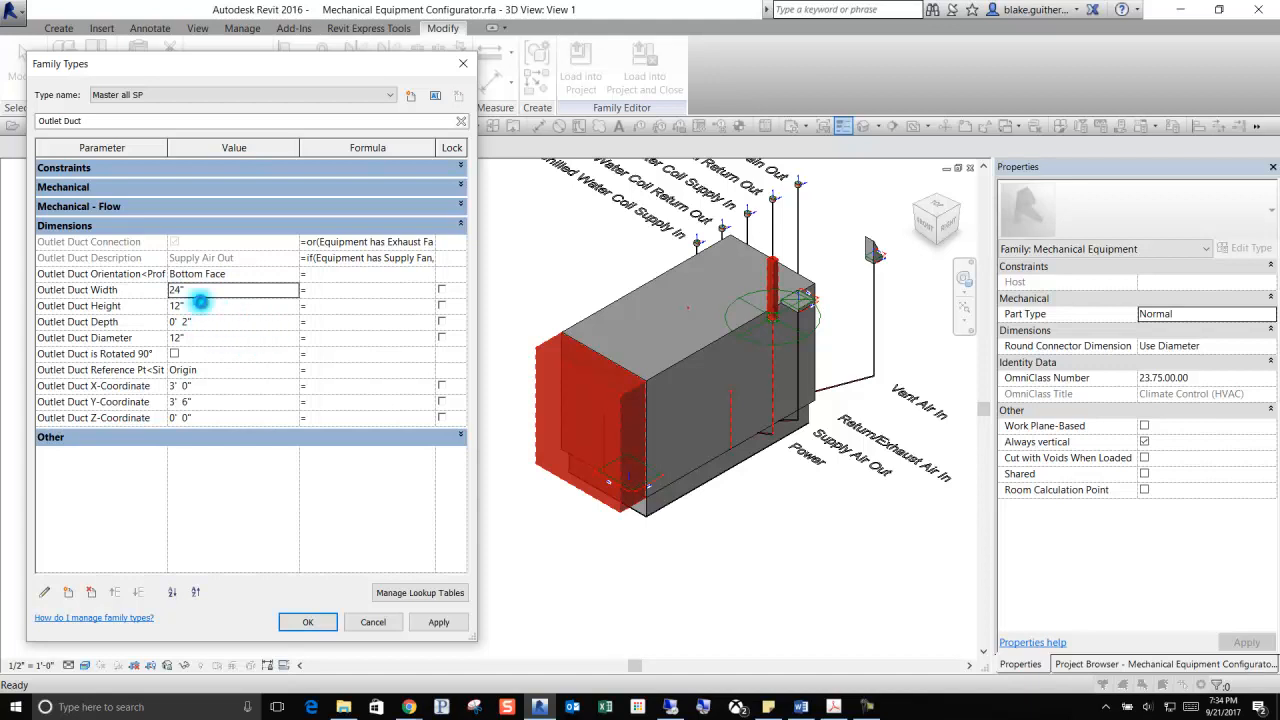
left_click(227, 318)
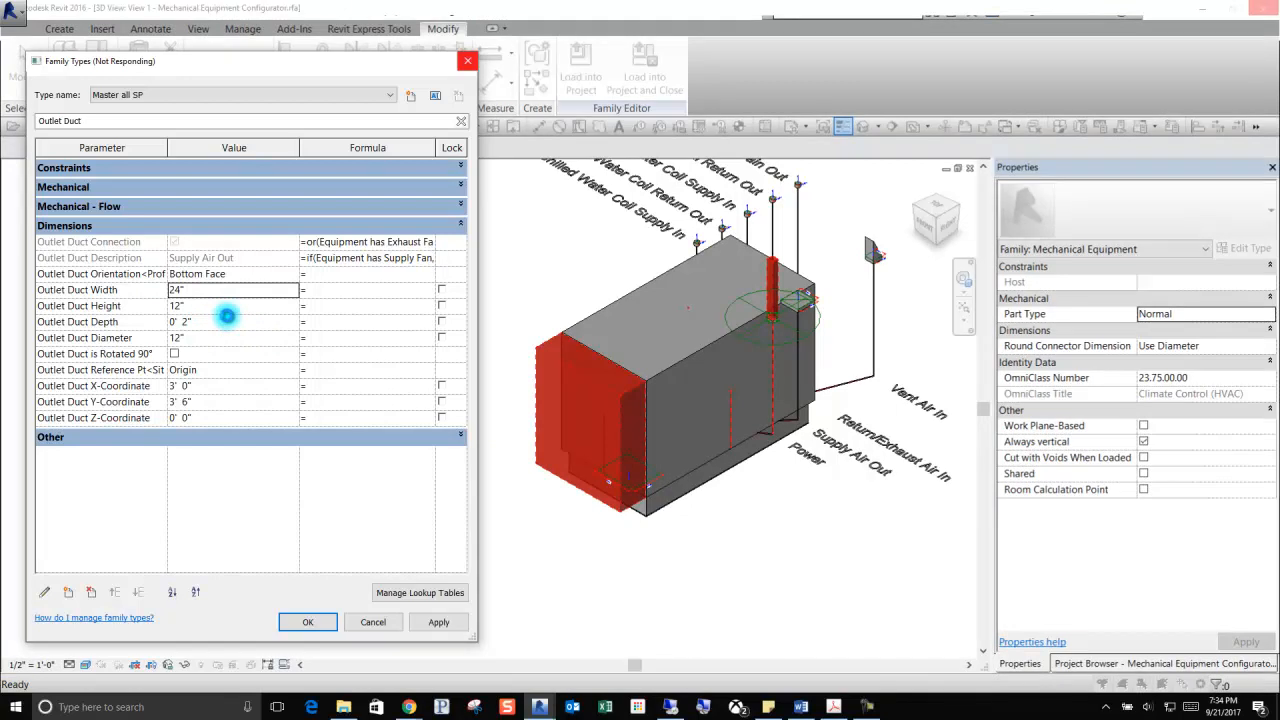
left_click(214, 305)
type("24\"")
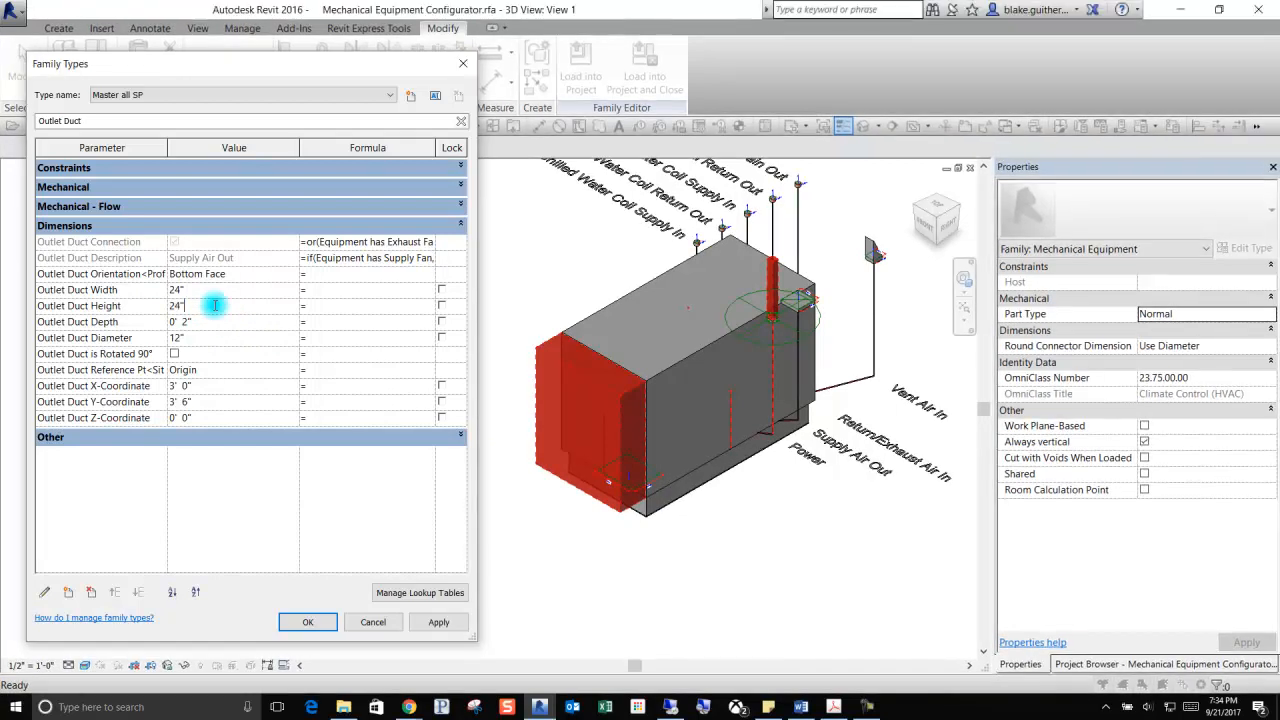
key("Return")
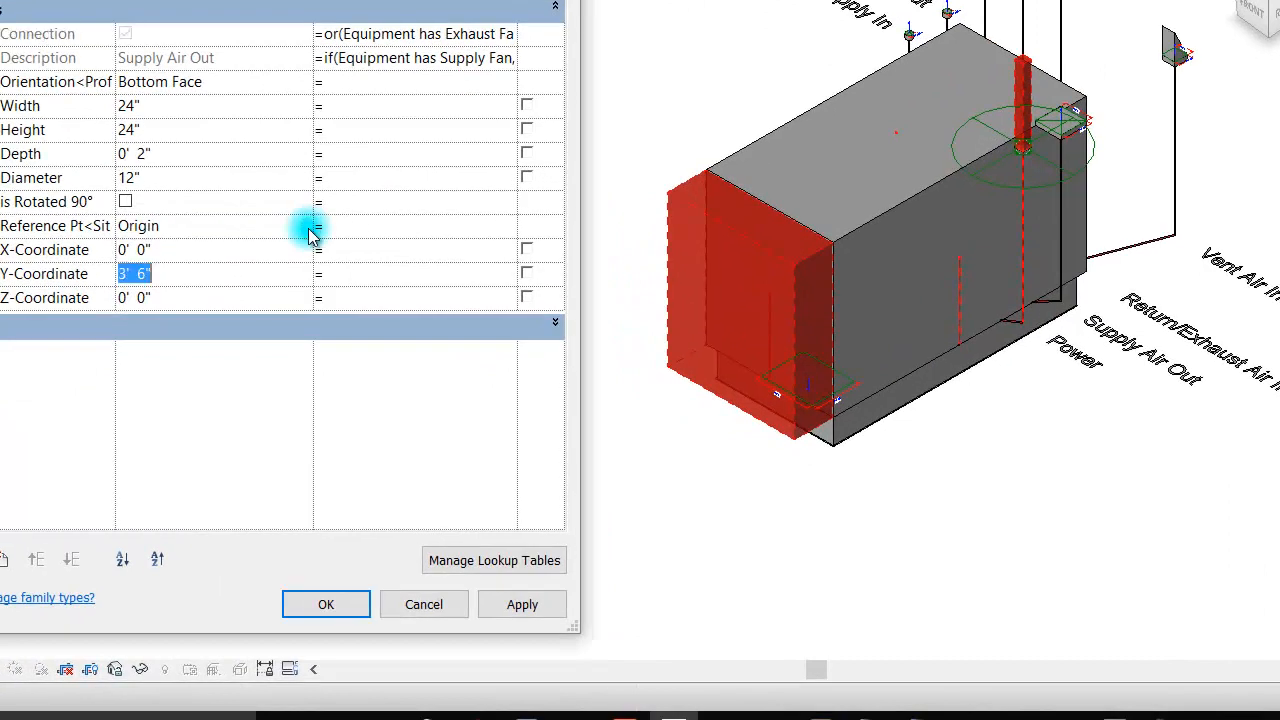
Step: Set the Outlet Duct Reference Pt to Back-Right Corner and the Outlet Duct X-Coordinate to -2'
left_click(308, 228)
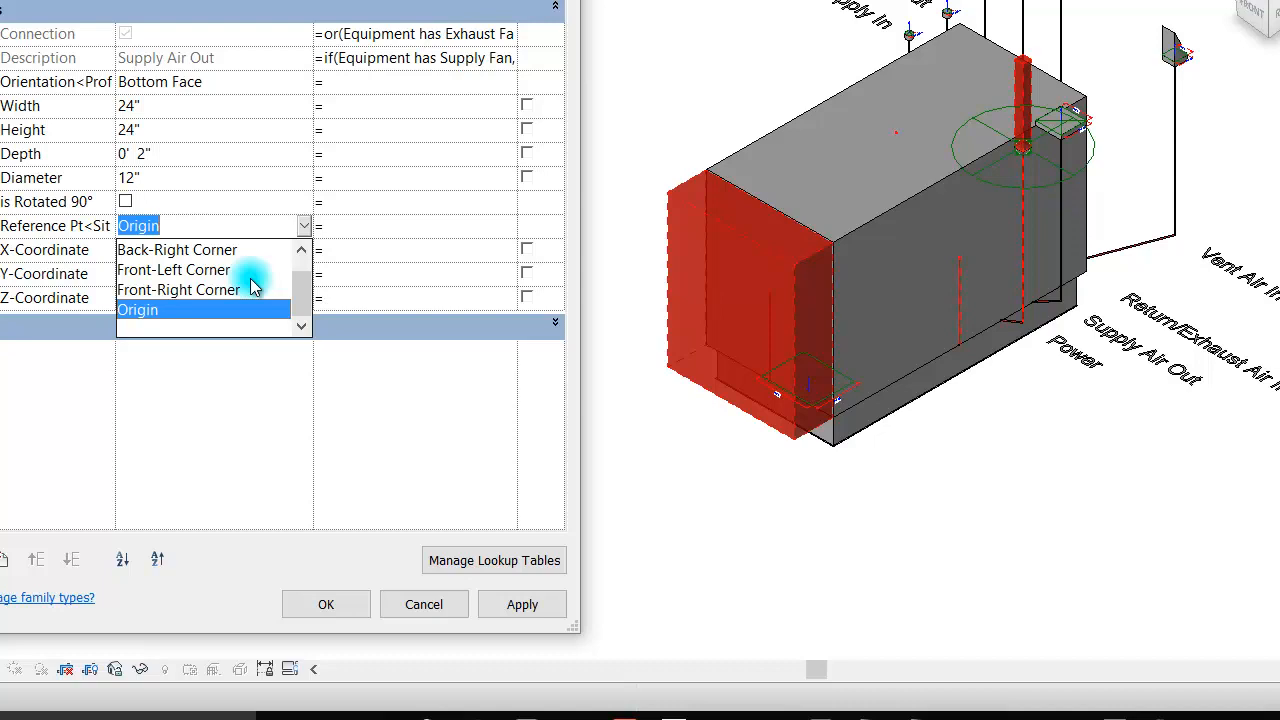
left_click(192, 251)
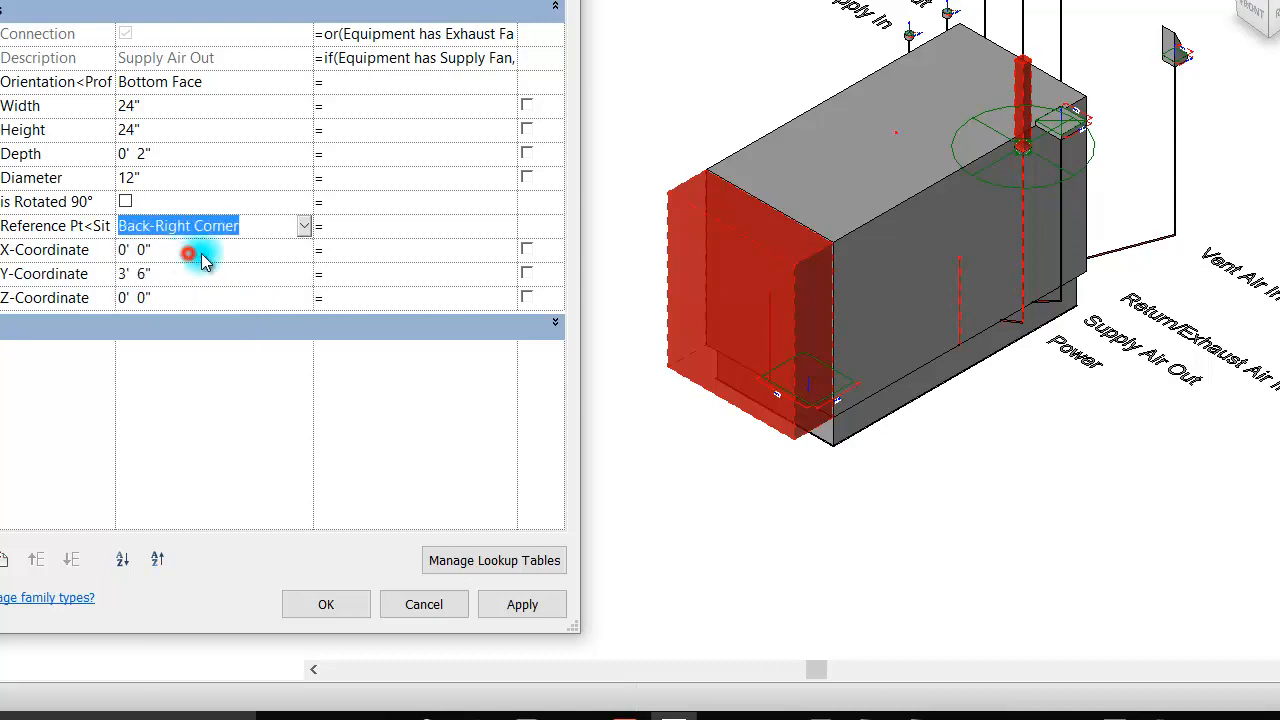
left_click(198, 254)
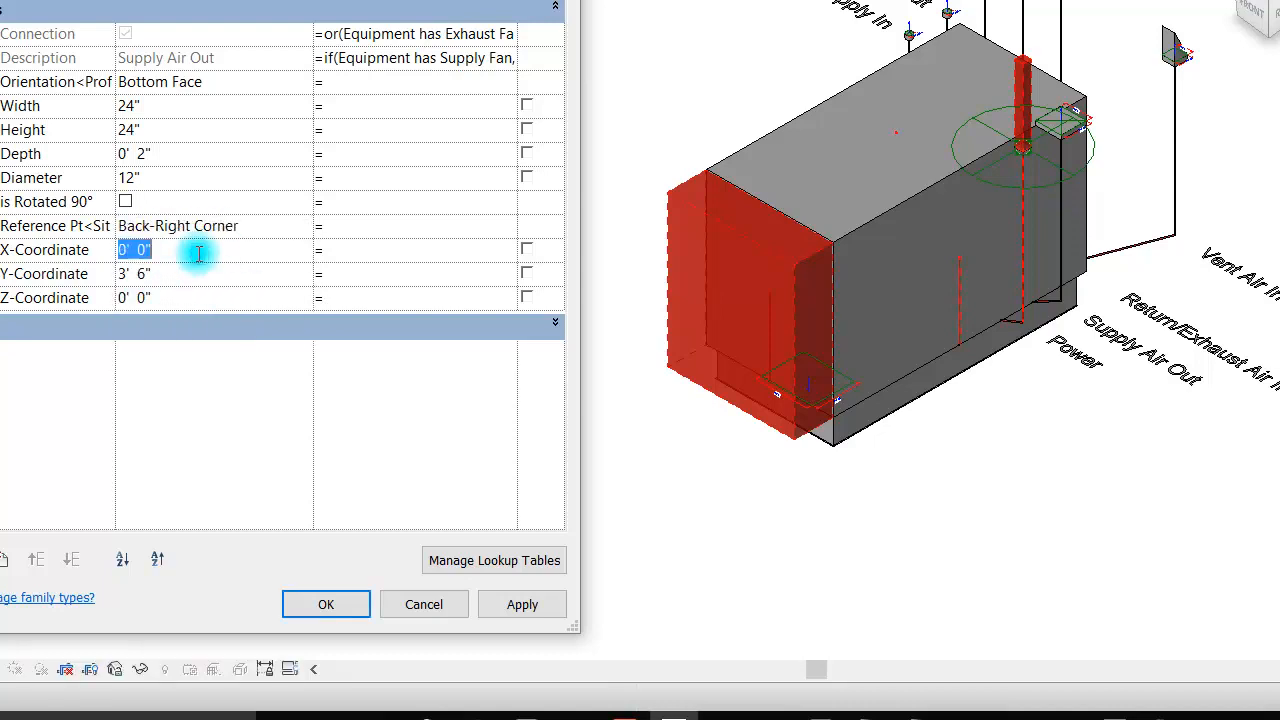
type("-2")
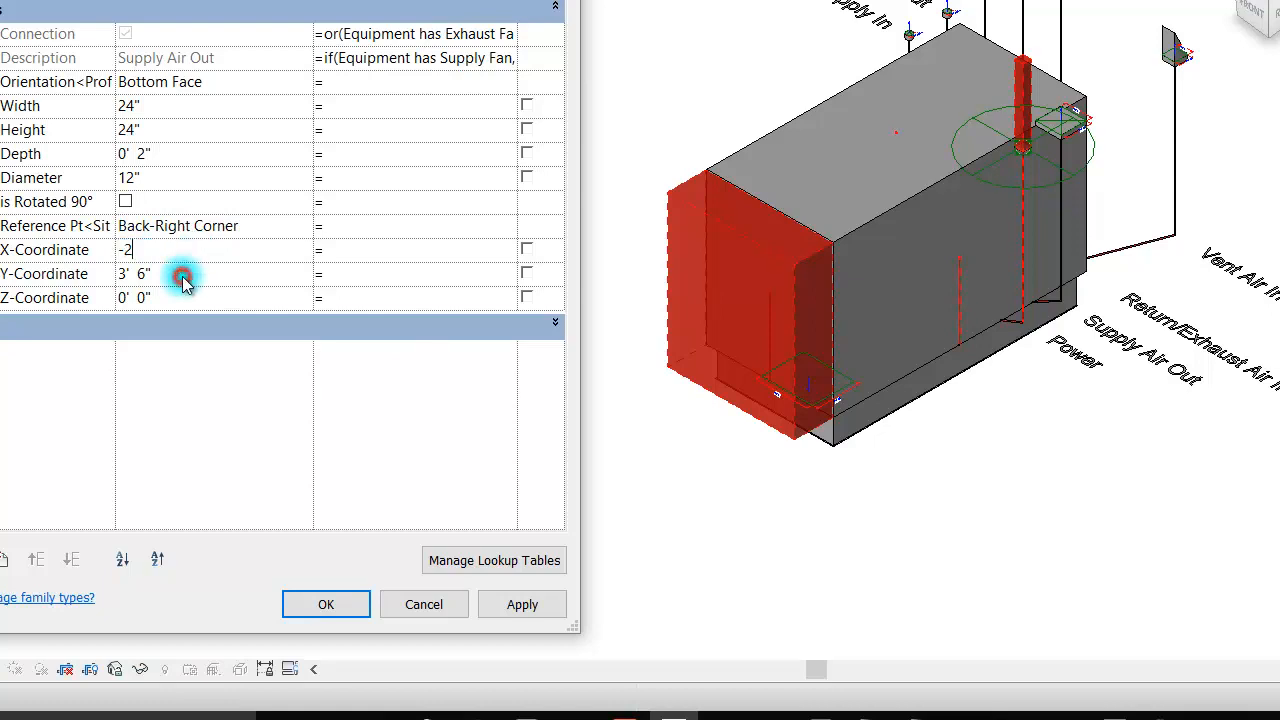
key("Return")
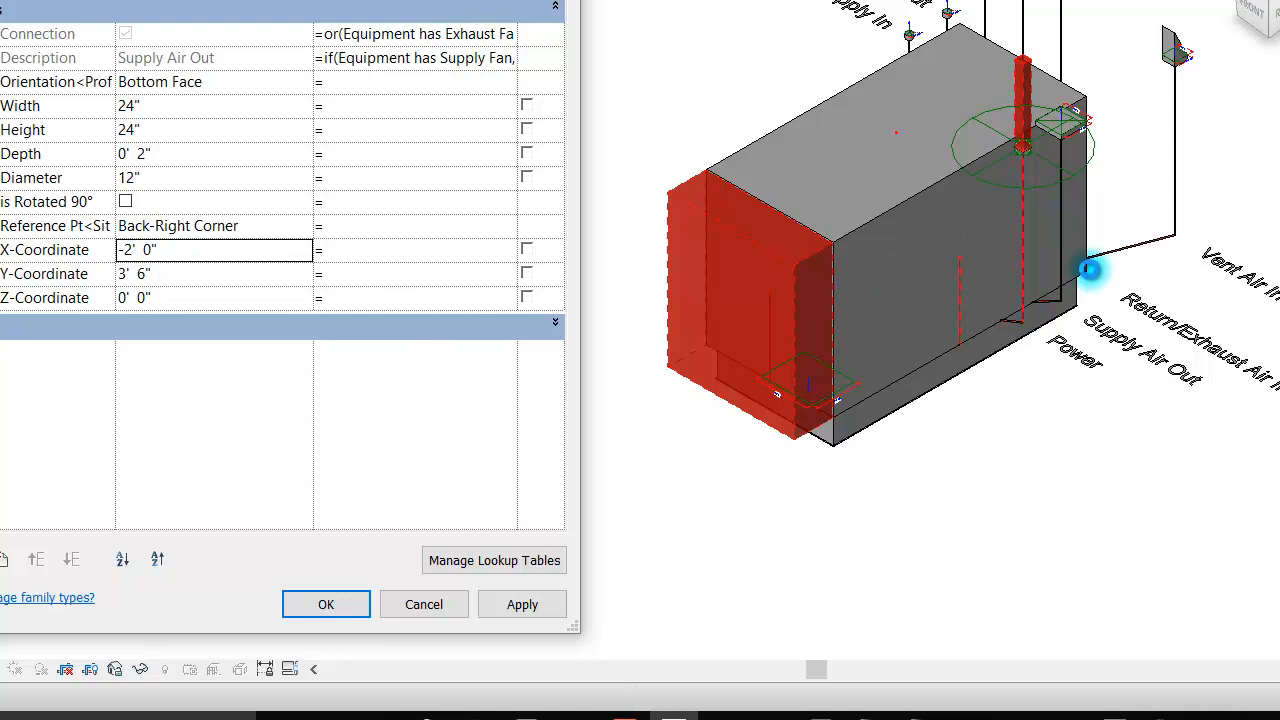
Step: Set the Outlet Duct Y-Coordinate to -3' and apply the outlet duct changes
left_click(208, 274)
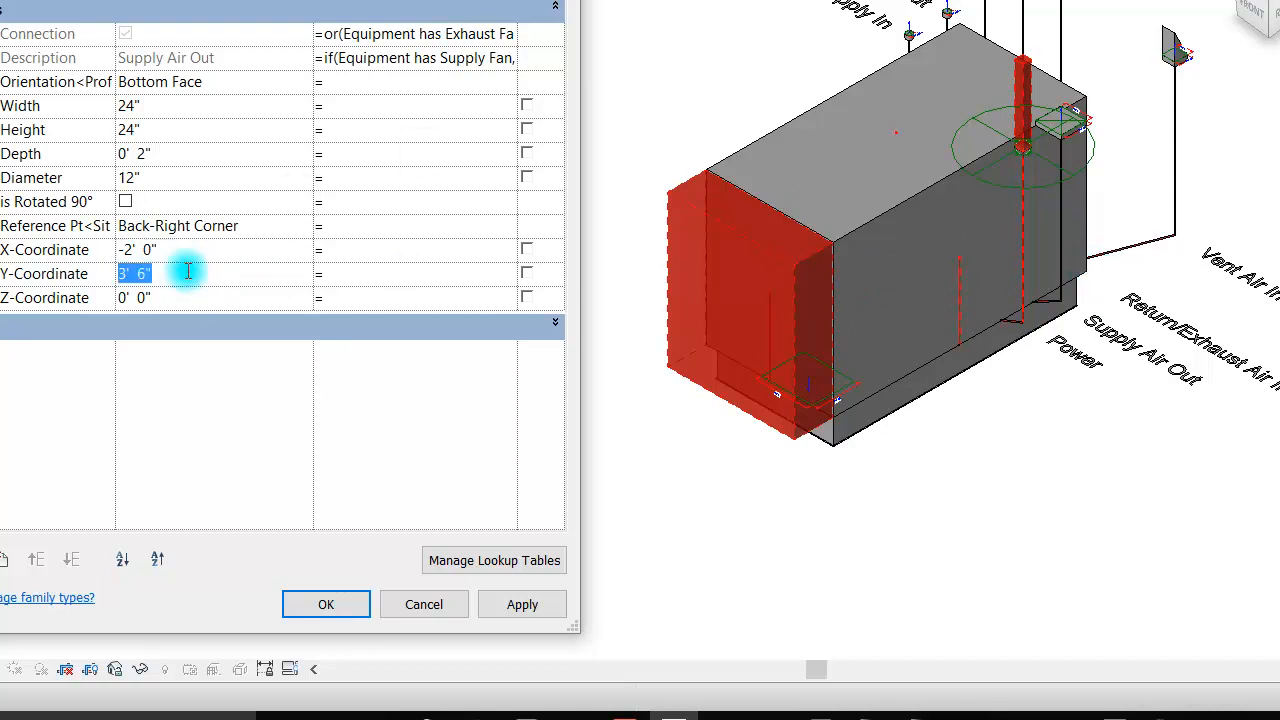
type("-3")
left_click(188, 292)
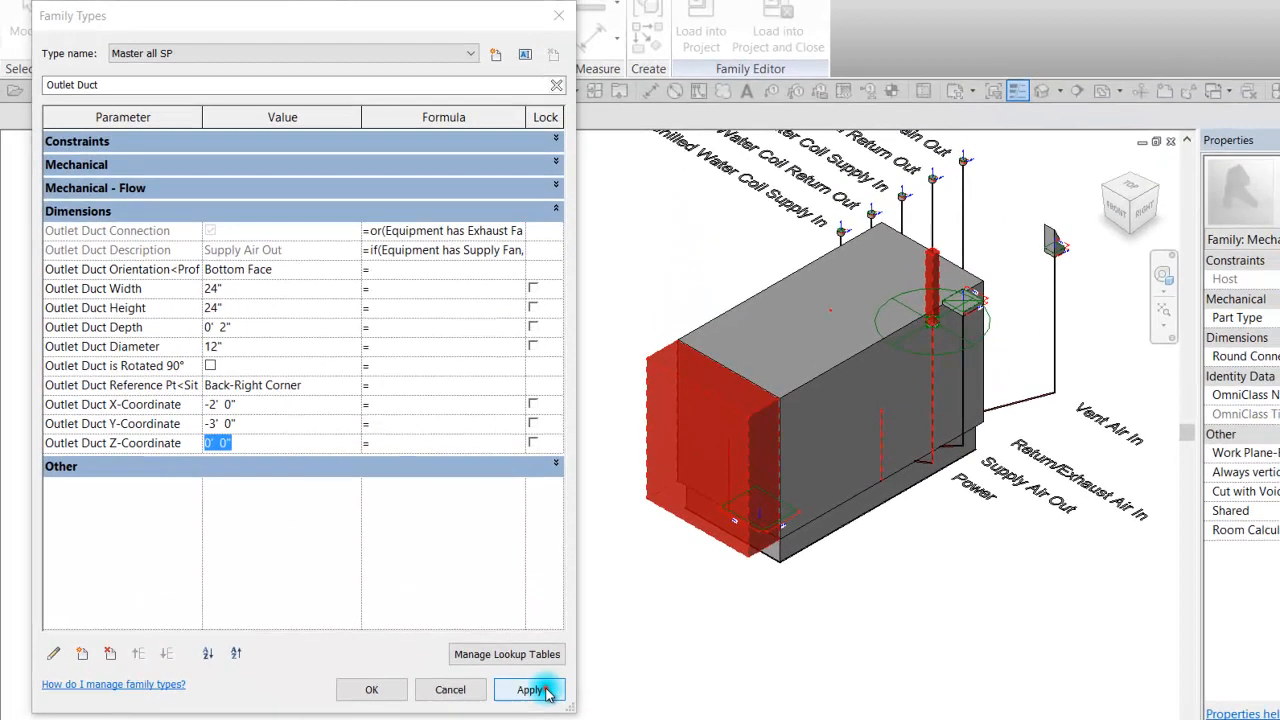
left_click(522, 604)
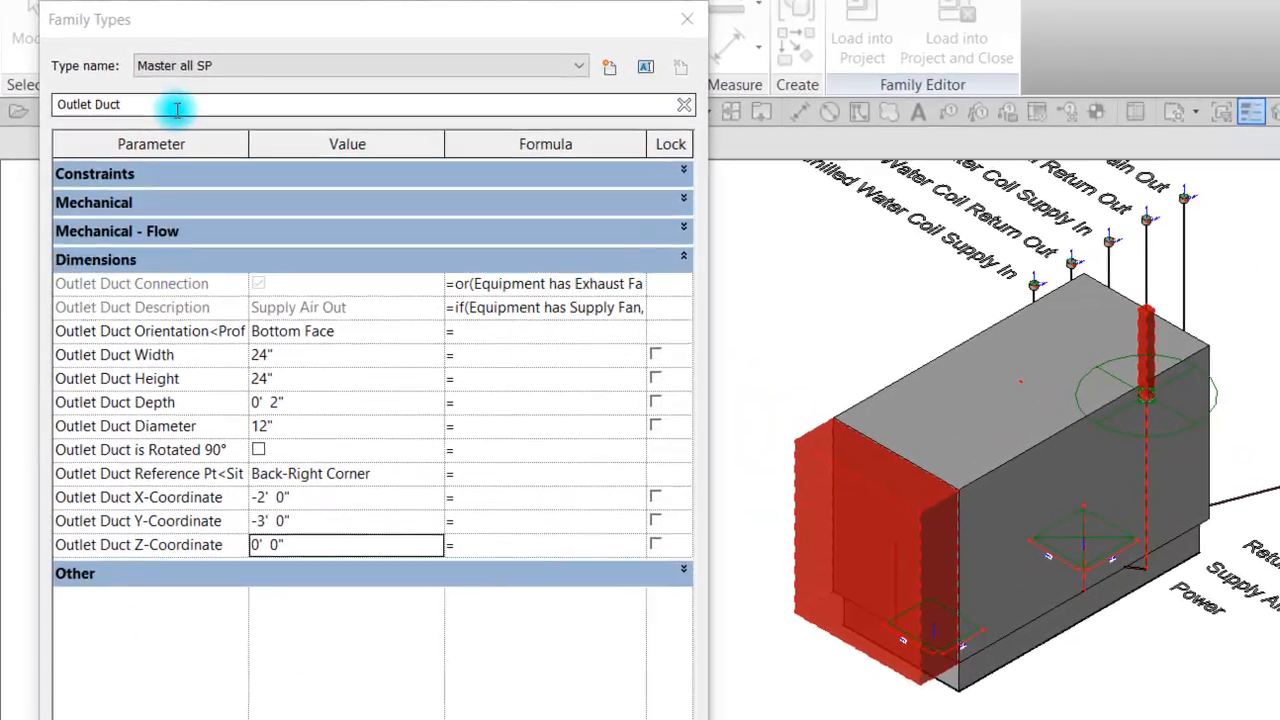
Step: Filter the parameters by "Inlet Duct", enable Inlet Duct is Rotated 90°, and apply the change
left_click(142, 90)
type("Inlet Duct")
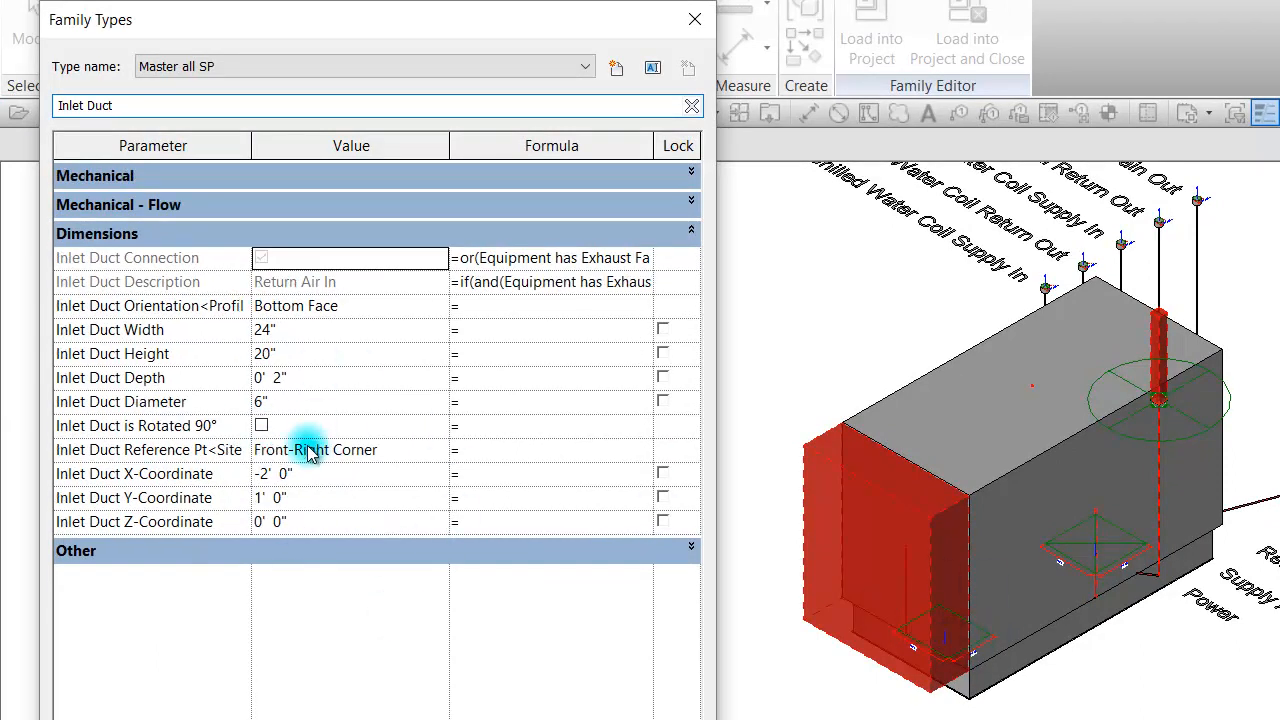
left_click(261, 426)
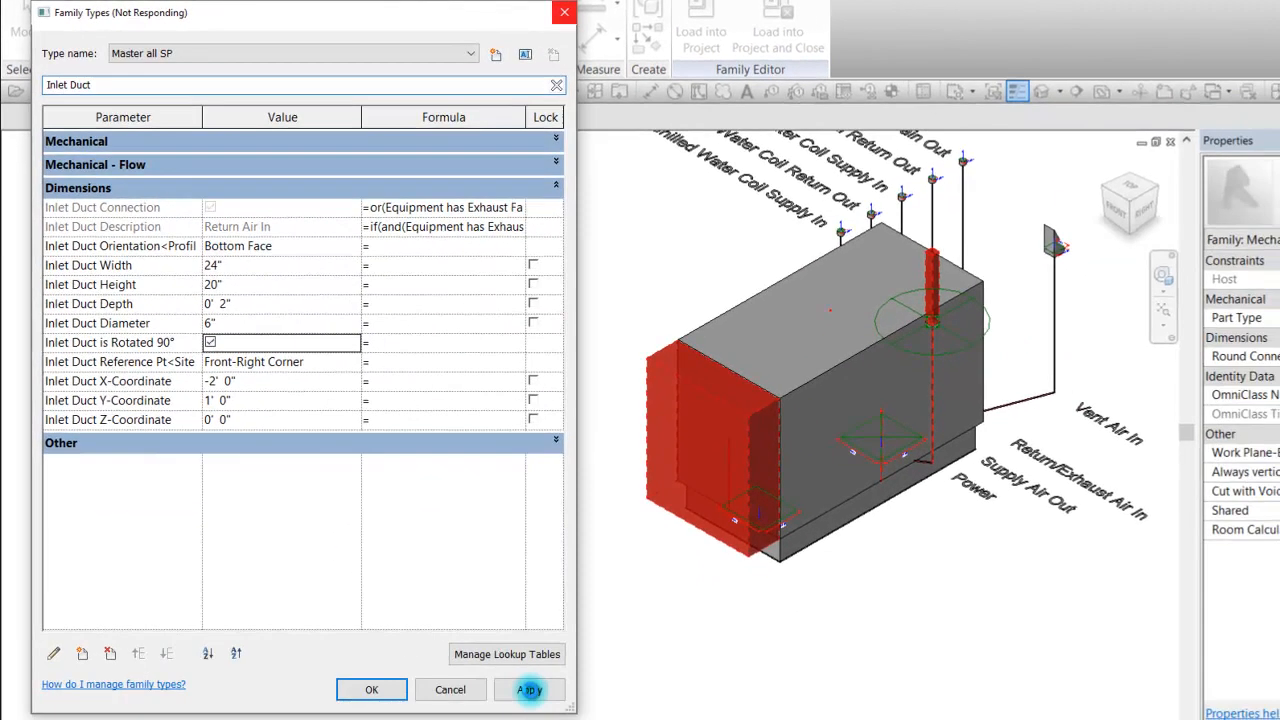
left_click(530, 690)
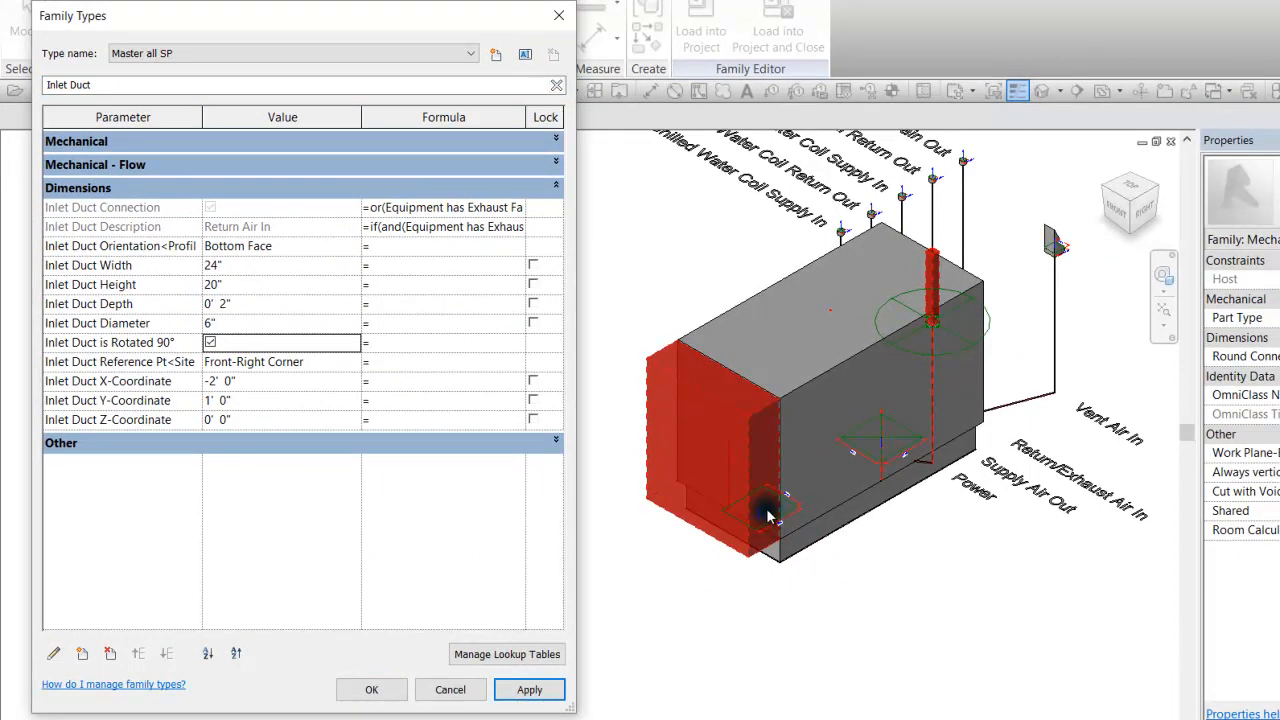
left_click(910, 633)
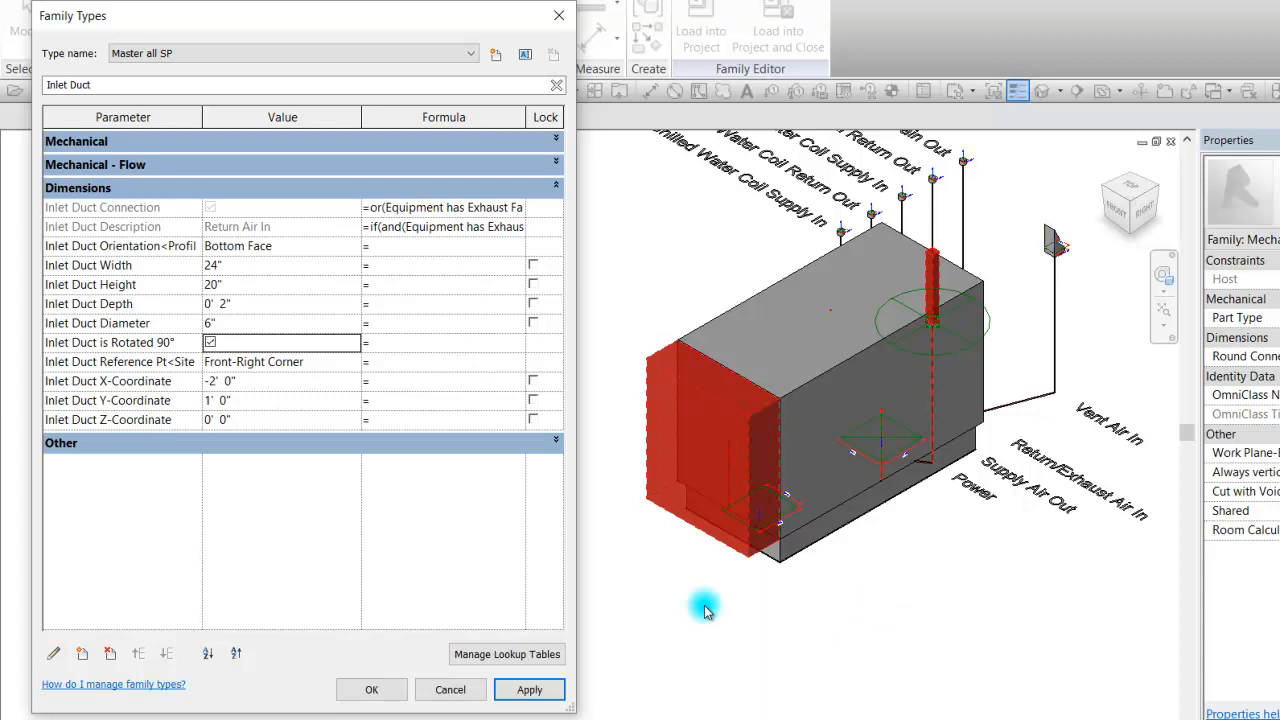
left_click(522, 685)
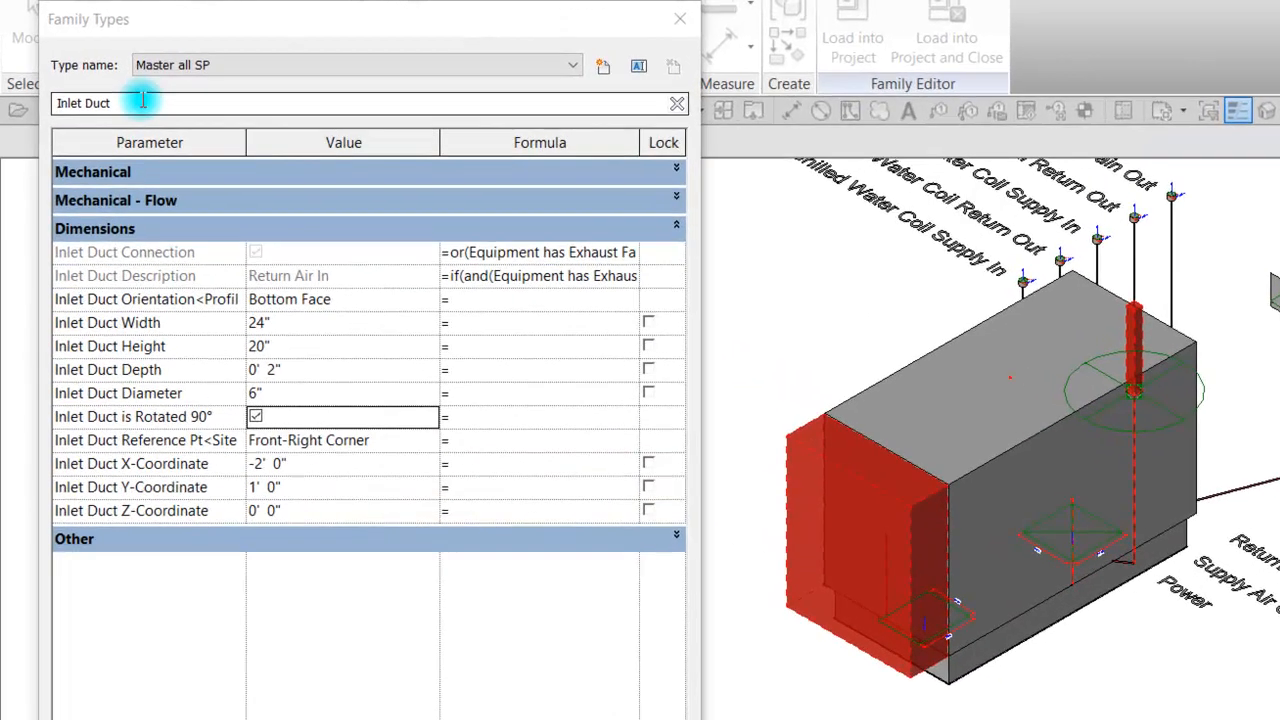
Step: Filter the parameters by "Vent Duct" and set the Vent Duct Orientation to Right Face
left_click_drag(115, 85, 49, 86)
type("Vent Duct")
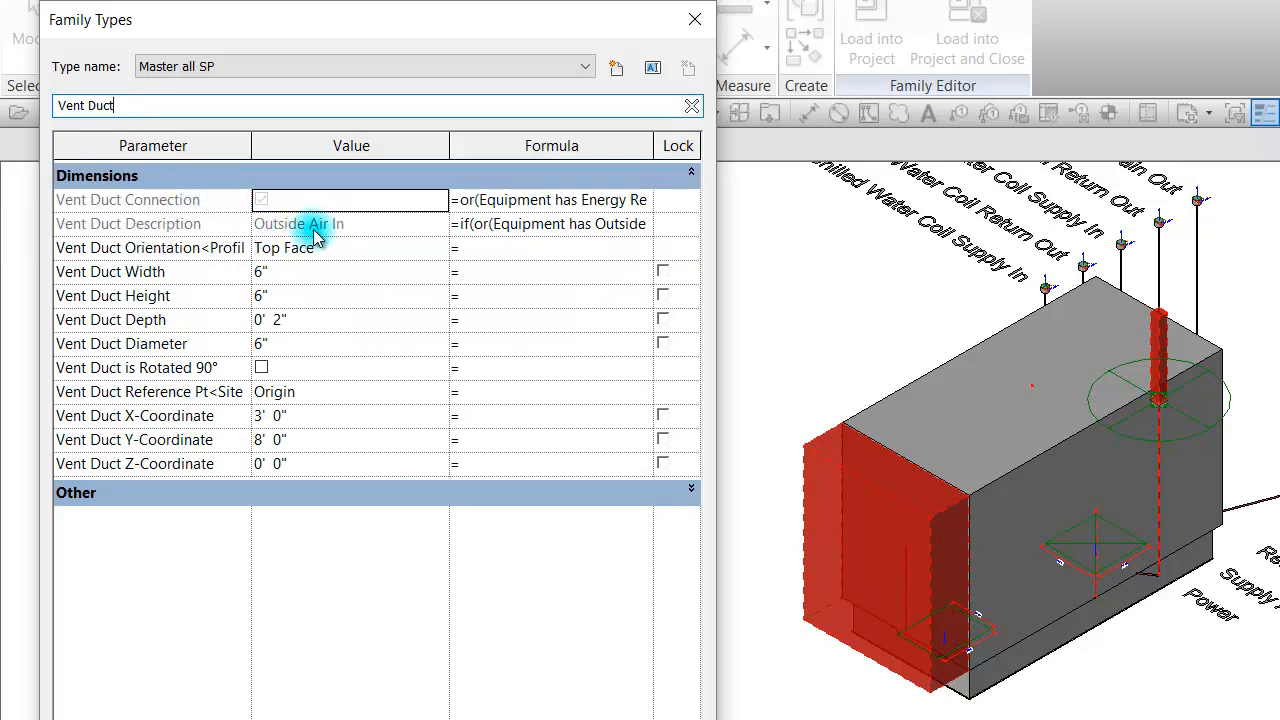
left_click(443, 249)
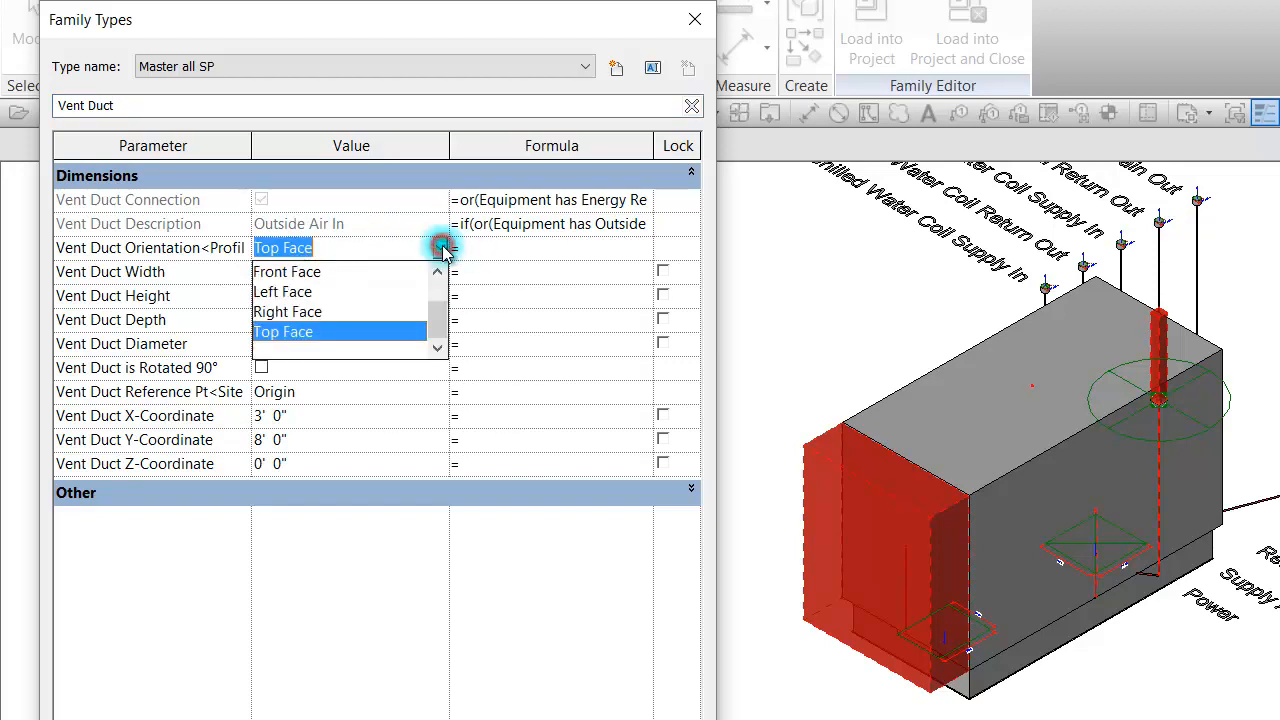
left_click(335, 312)
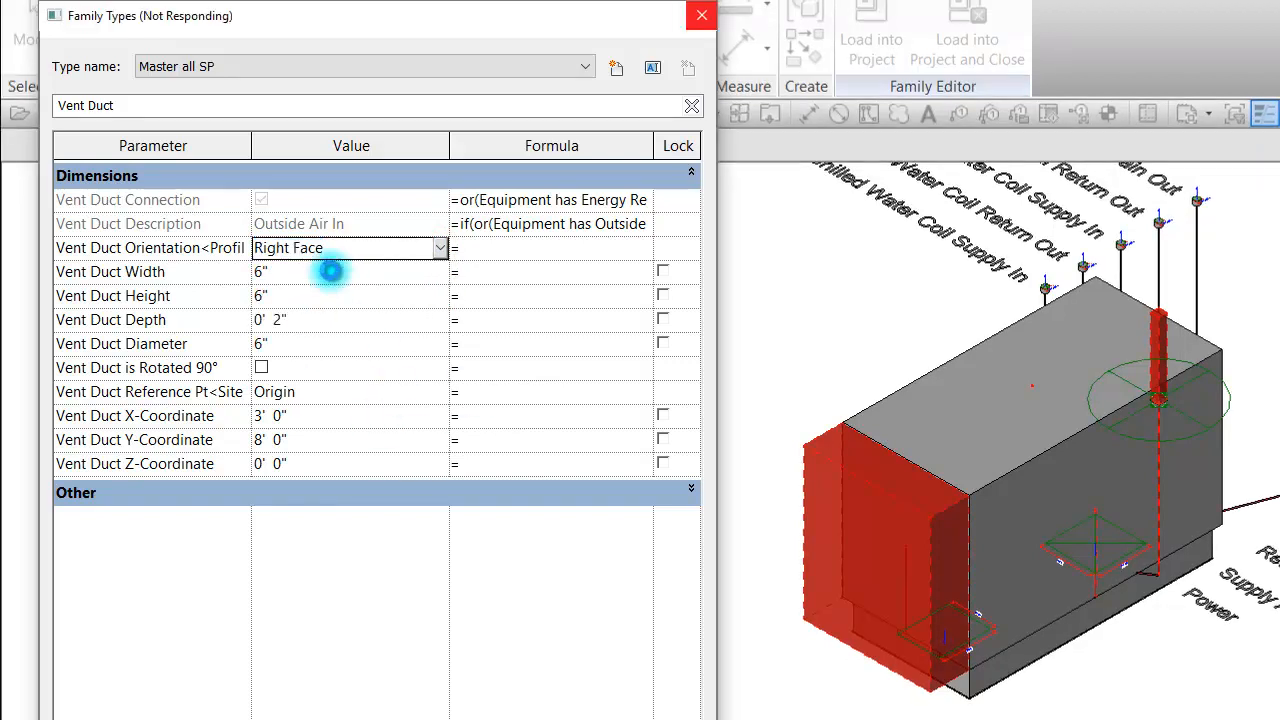
Step: Set the Vent Duct Width to 18" and the Vent Duct Height to 30"
left_click(330, 270)
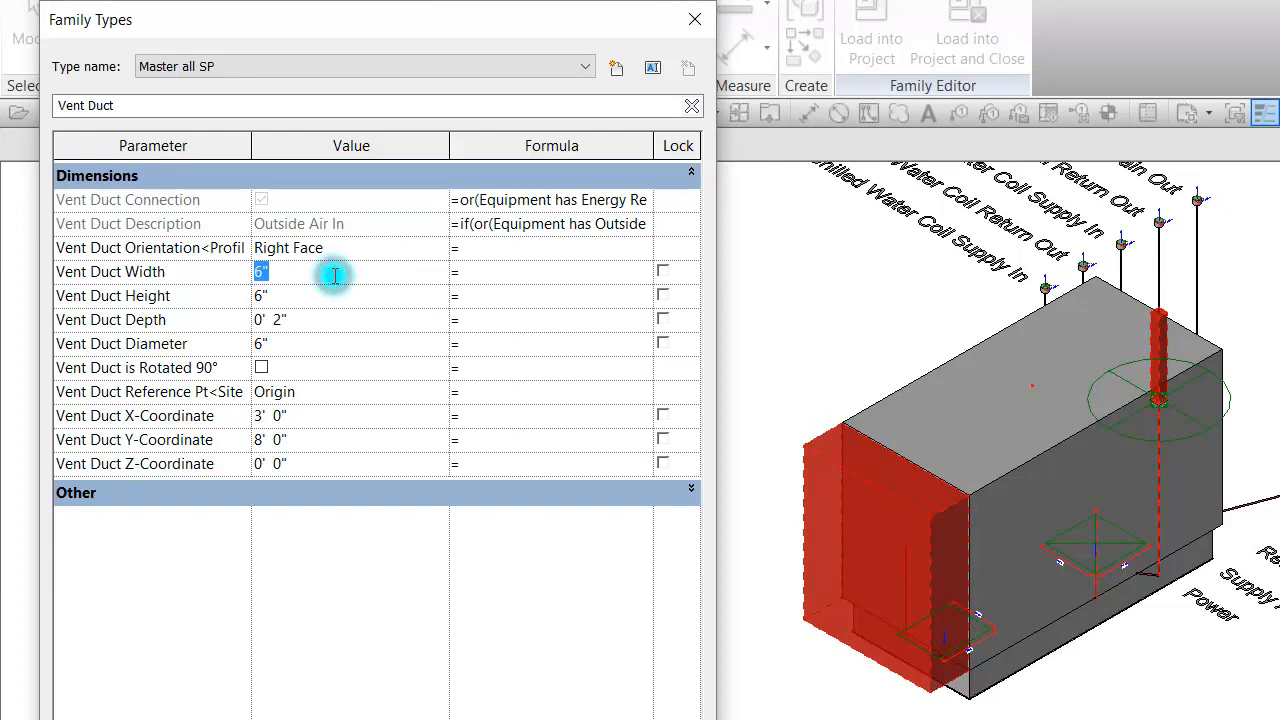
type("18")
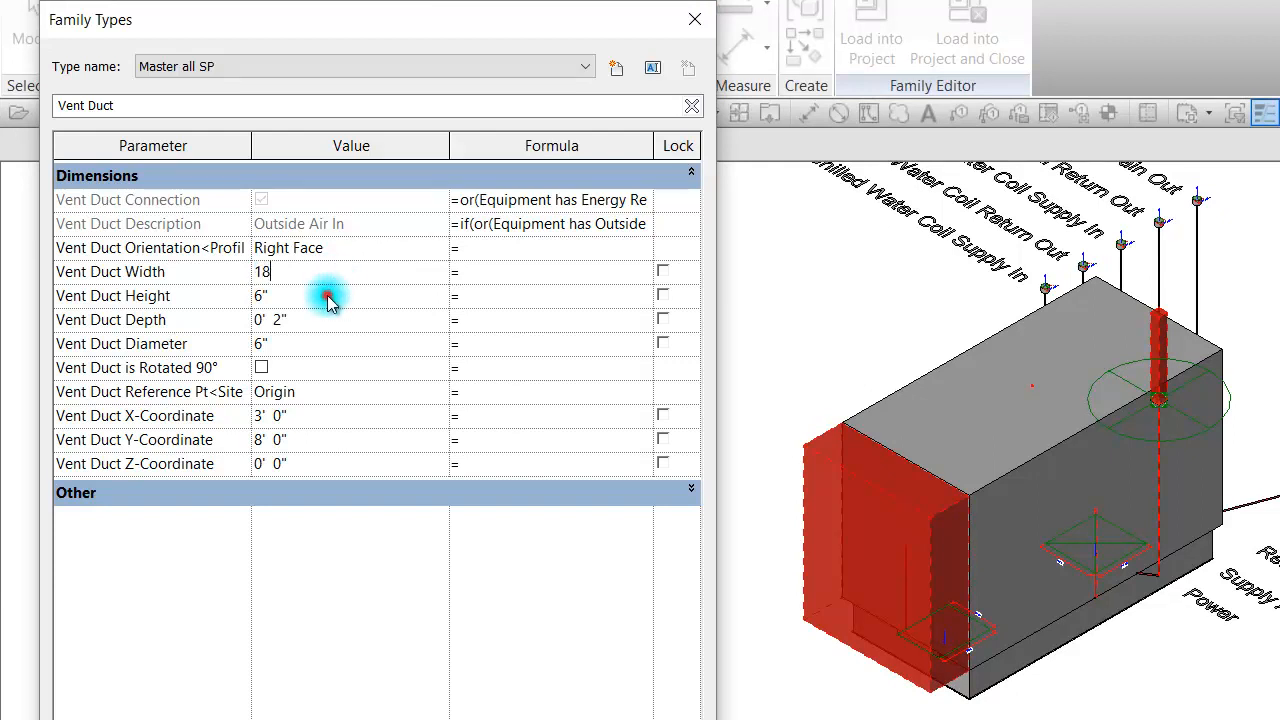
left_click(329, 296)
type("30")
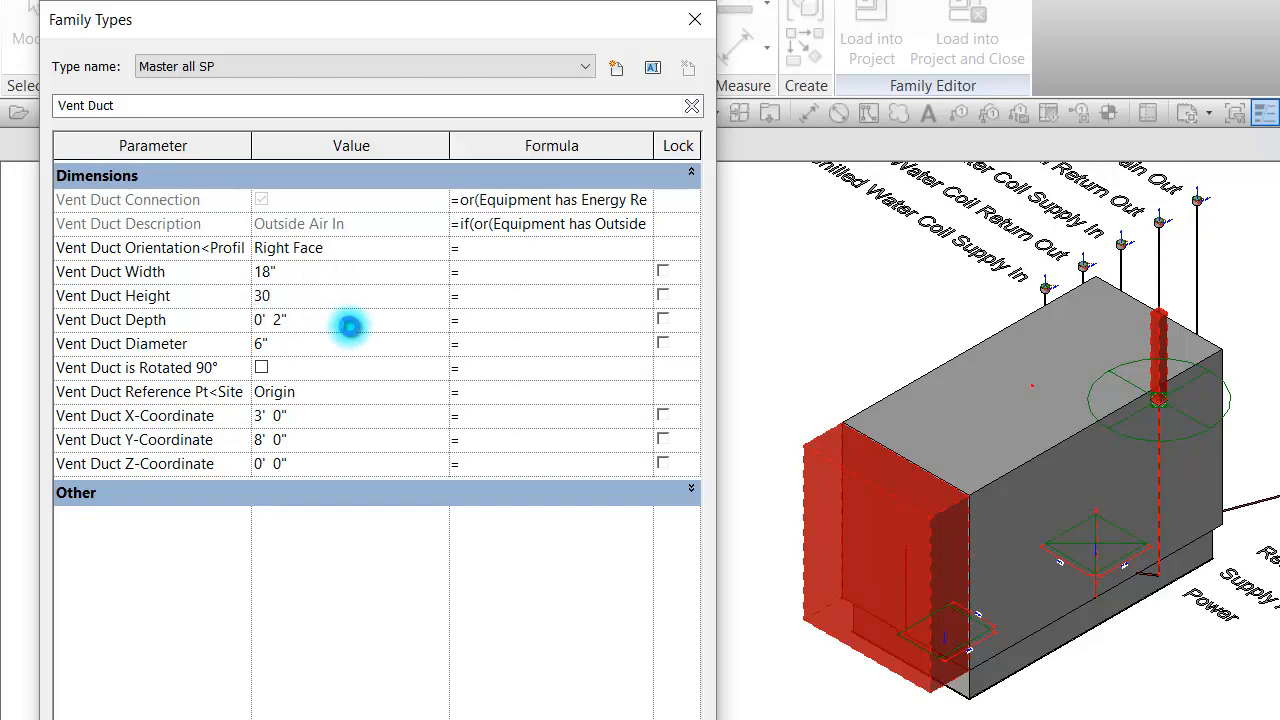
key("Return")
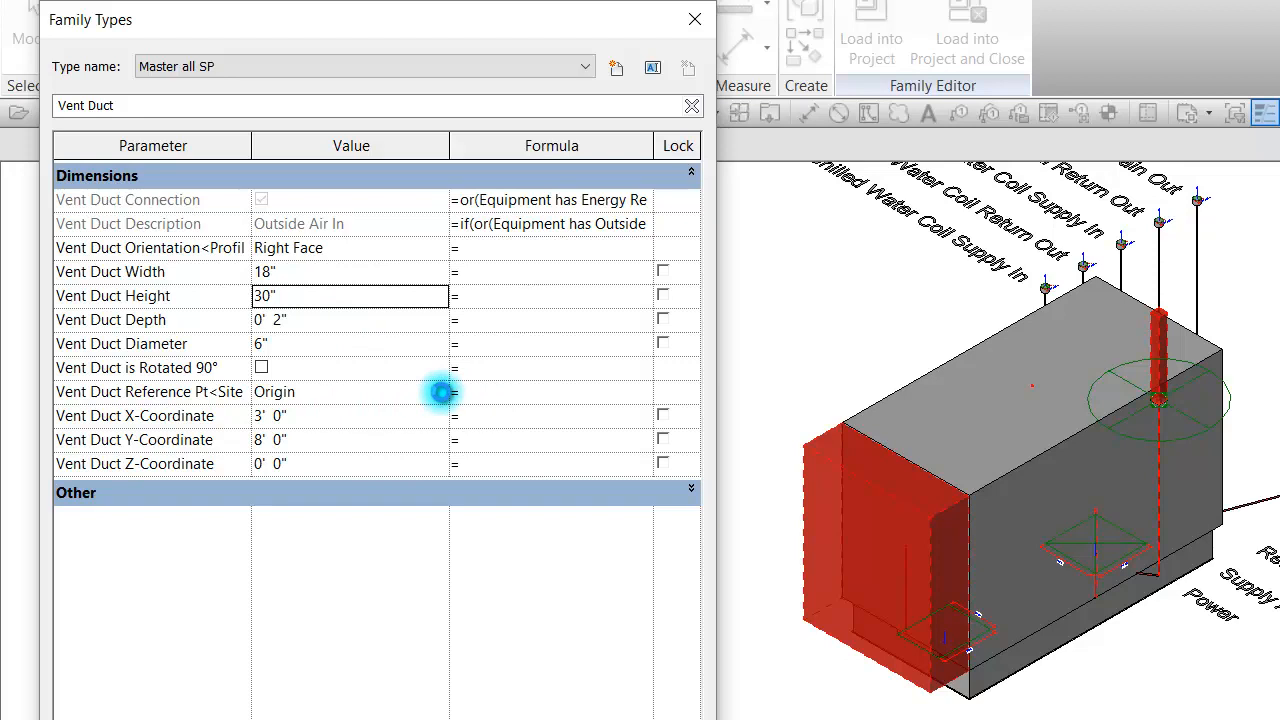
key("Tab")
Step: Set the Vent Duct Reference Pt to Front-Right Corner and the Vent Duct X-Coordinate to 0
left_click(443, 395)
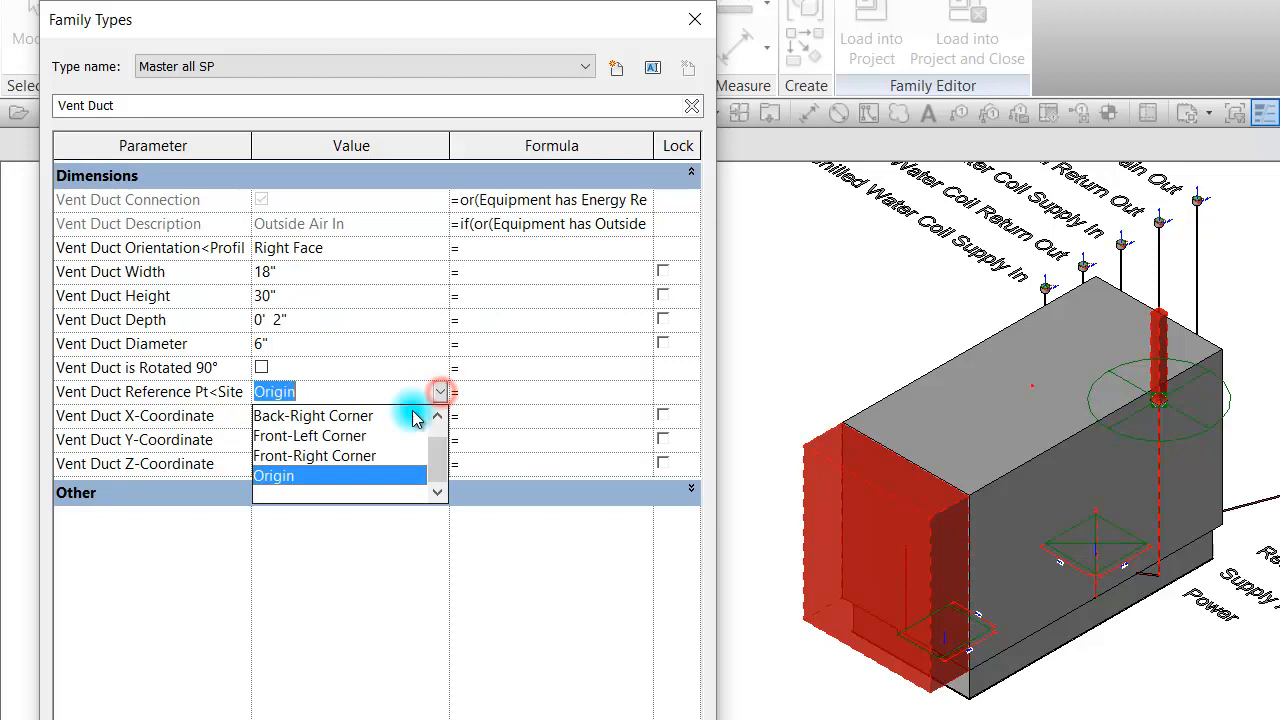
left_click(318, 456)
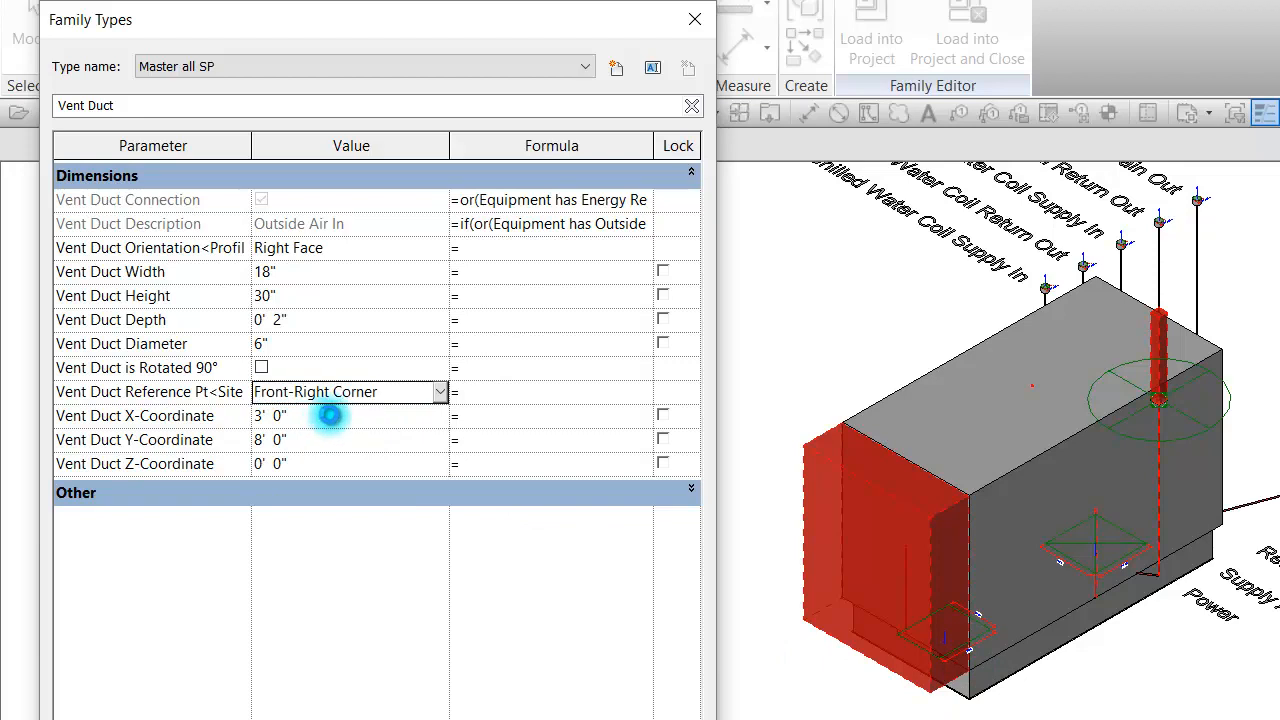
left_click(310, 419)
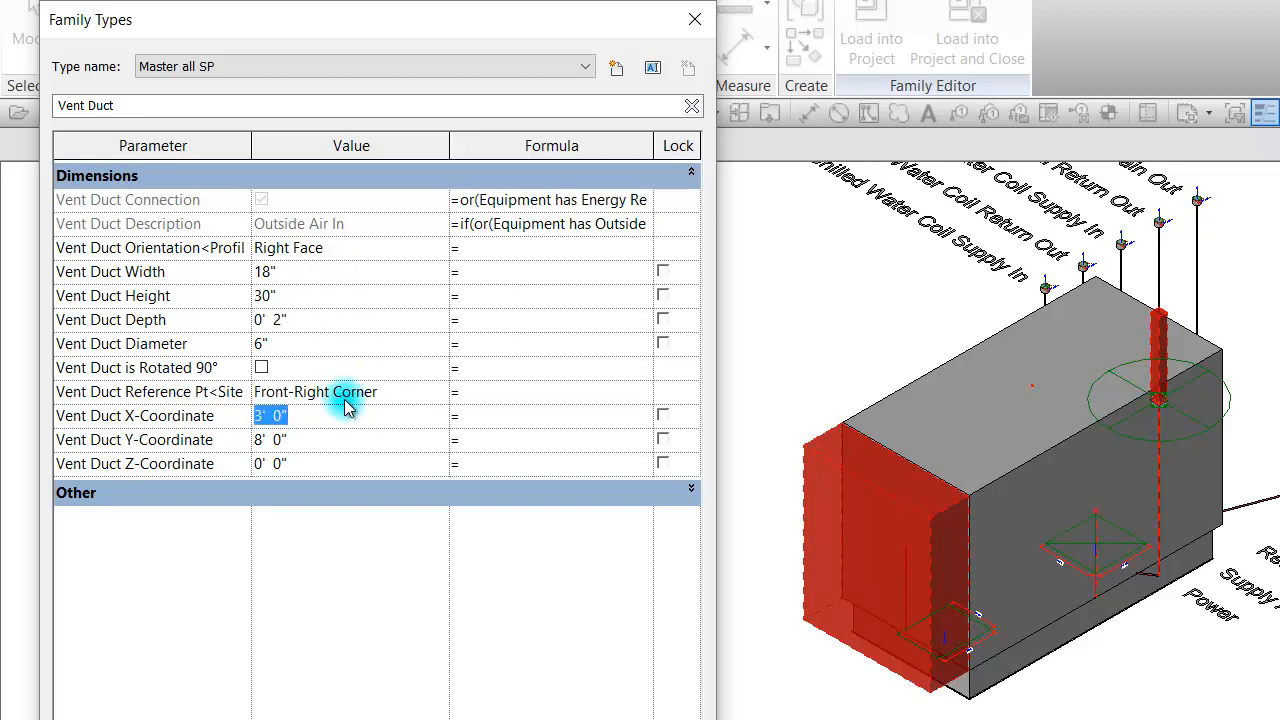
type("0")
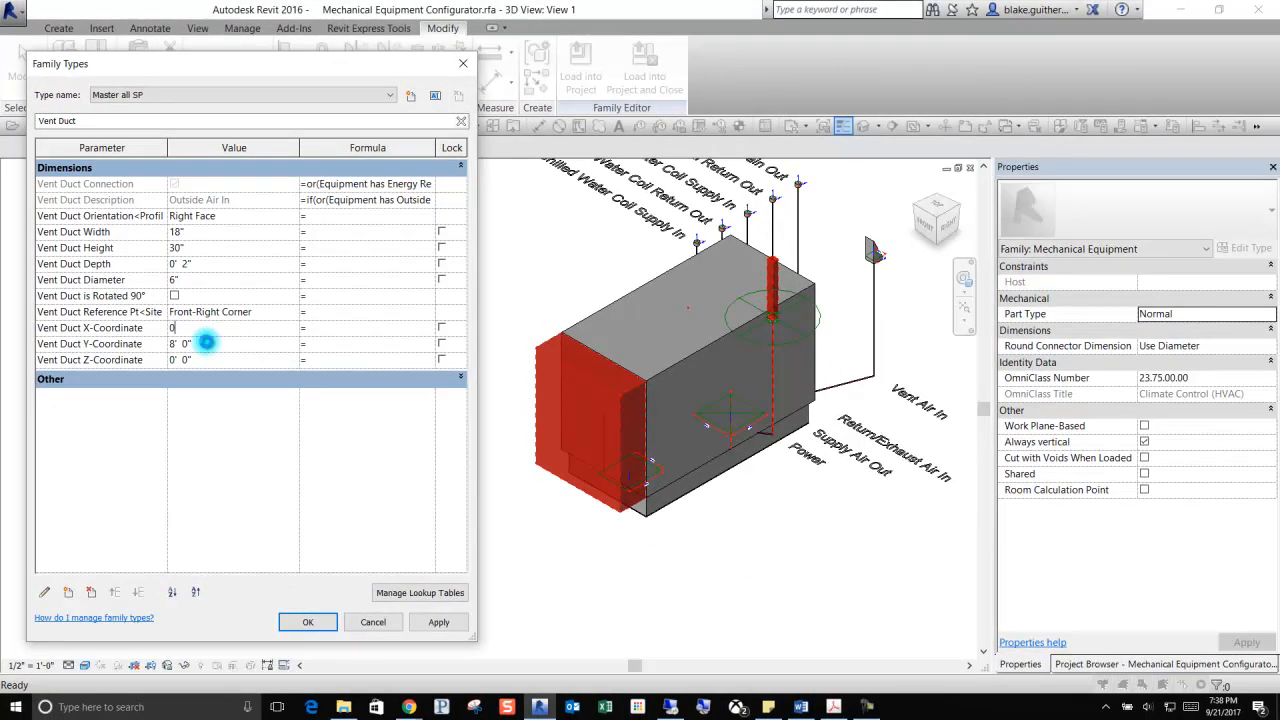
key("Return")
Step: Set the Vent Duct Y-Coordinate to 2', apply the vent duct changes, and close the family types
left_click(219, 345)
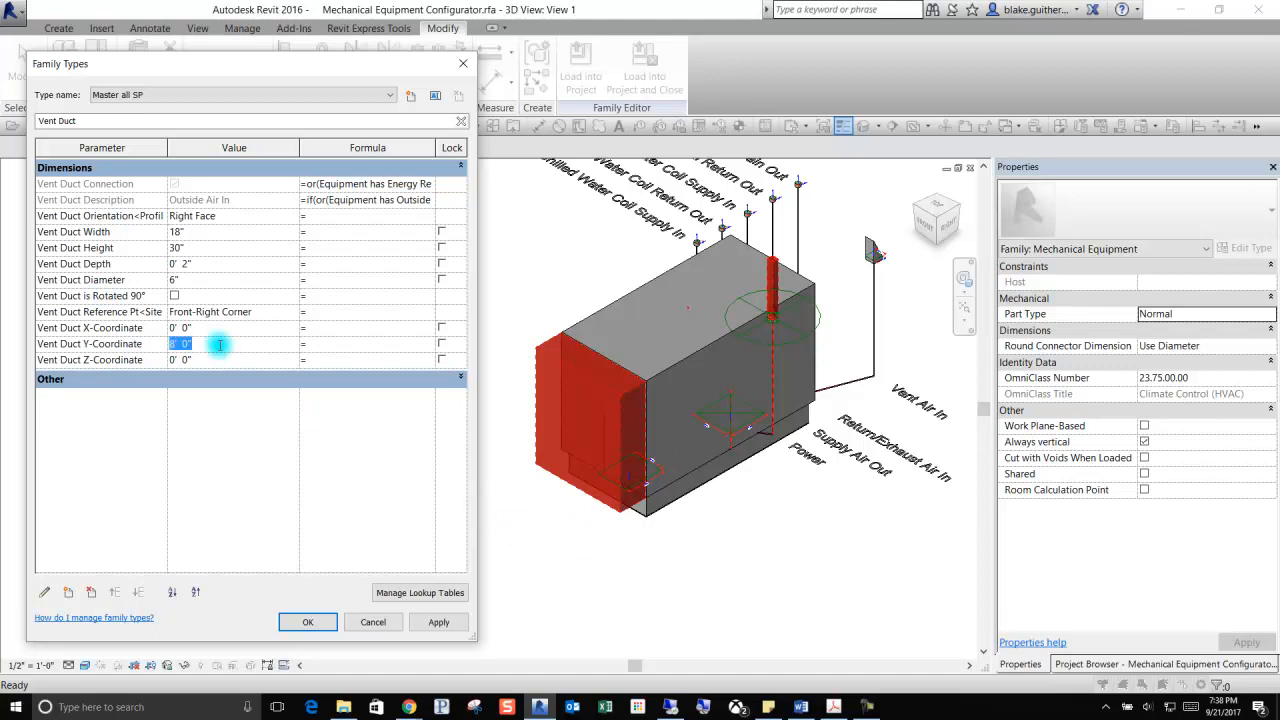
type("2'")
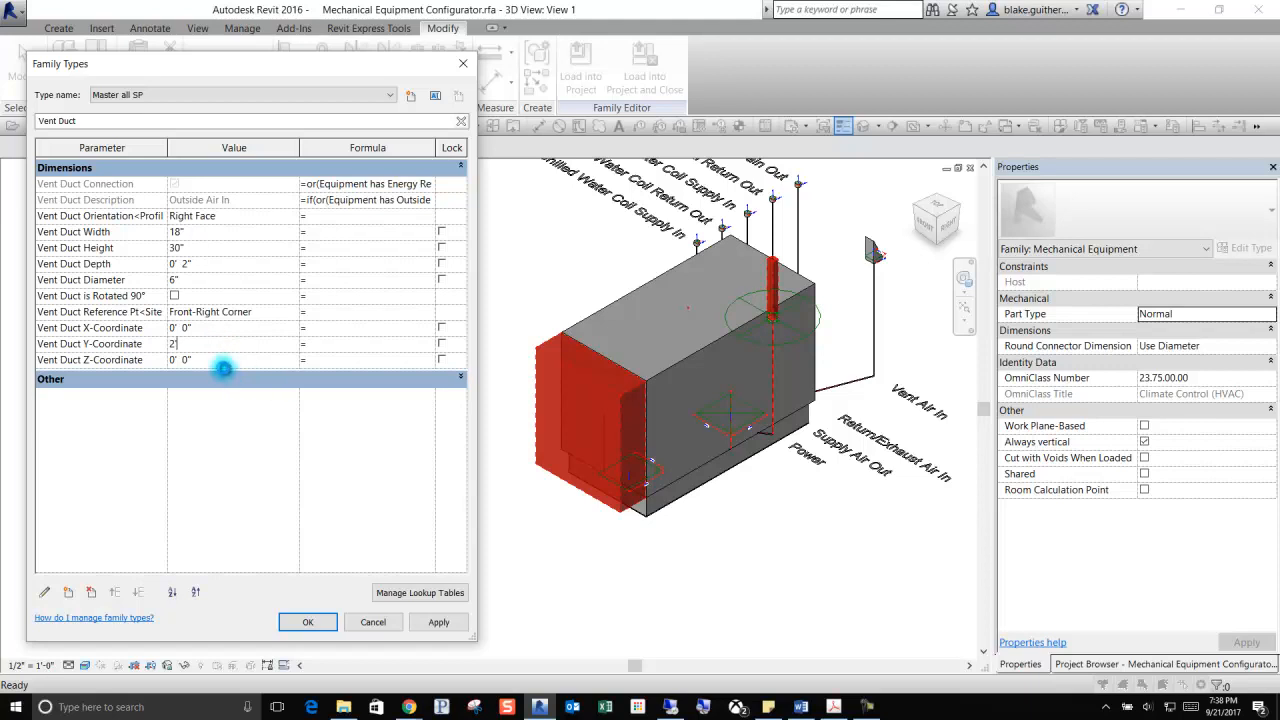
left_click(440, 621)
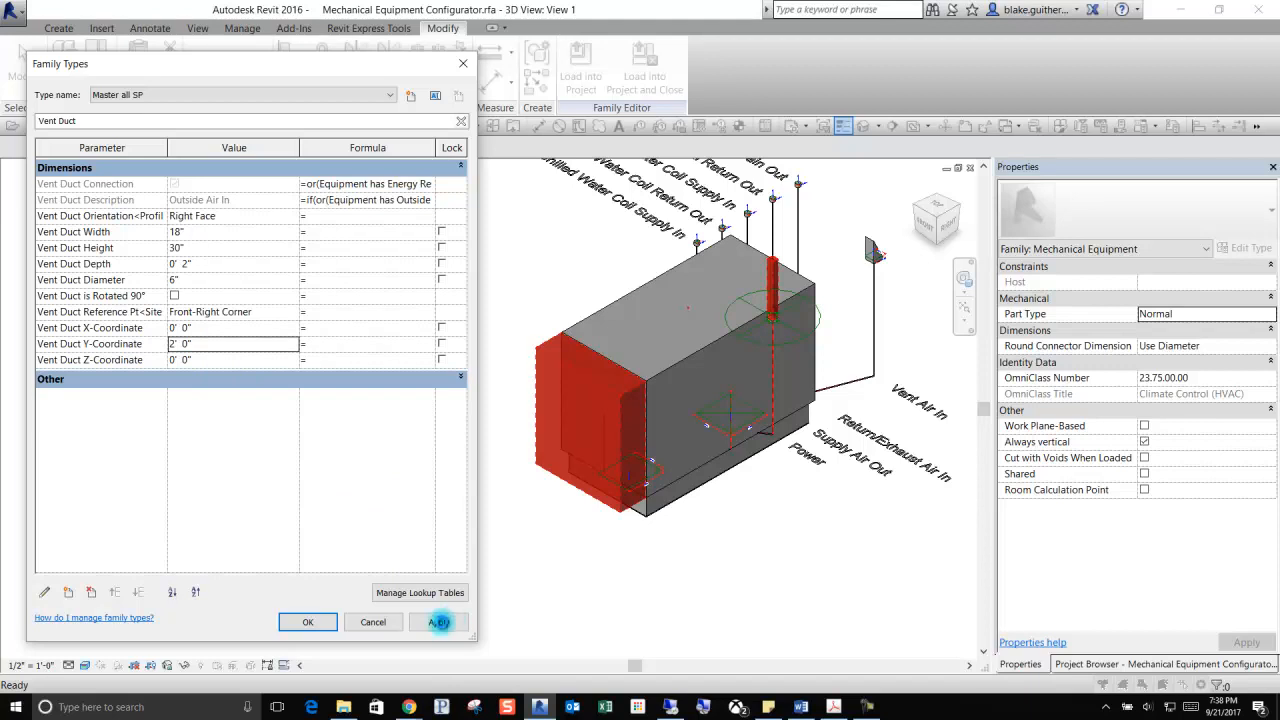
left_click(440, 621)
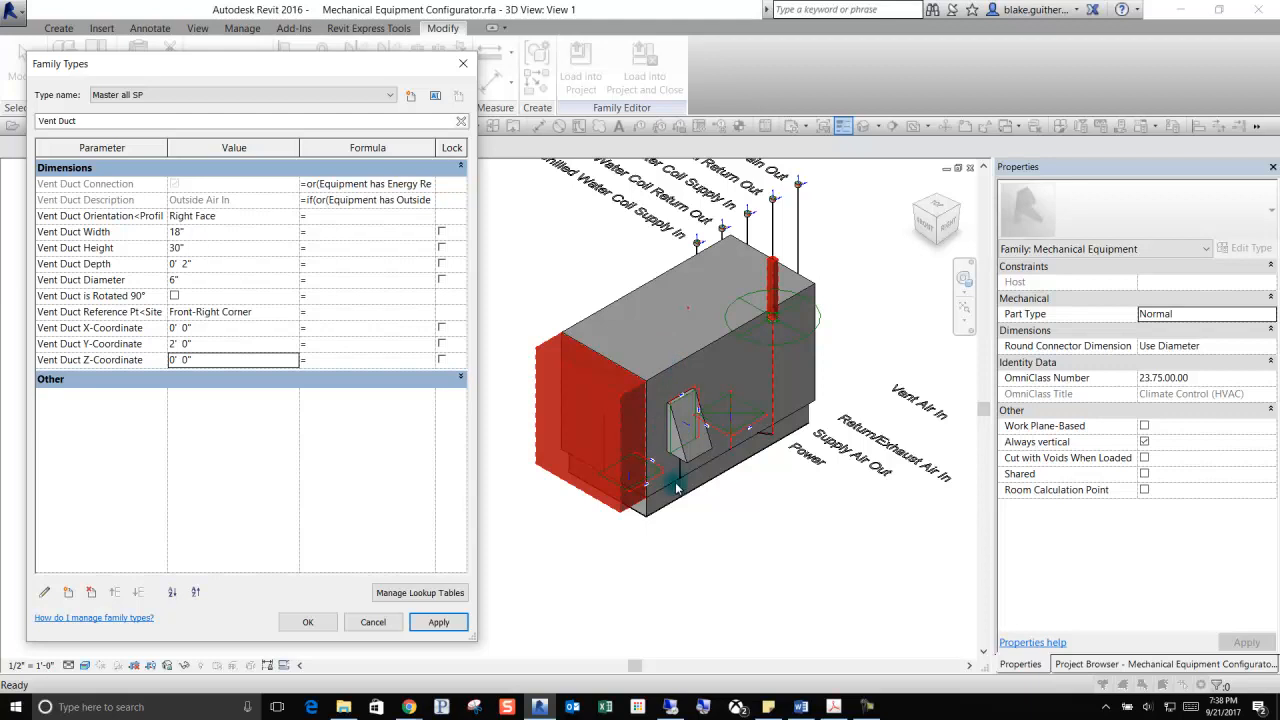
left_click(704, 517)
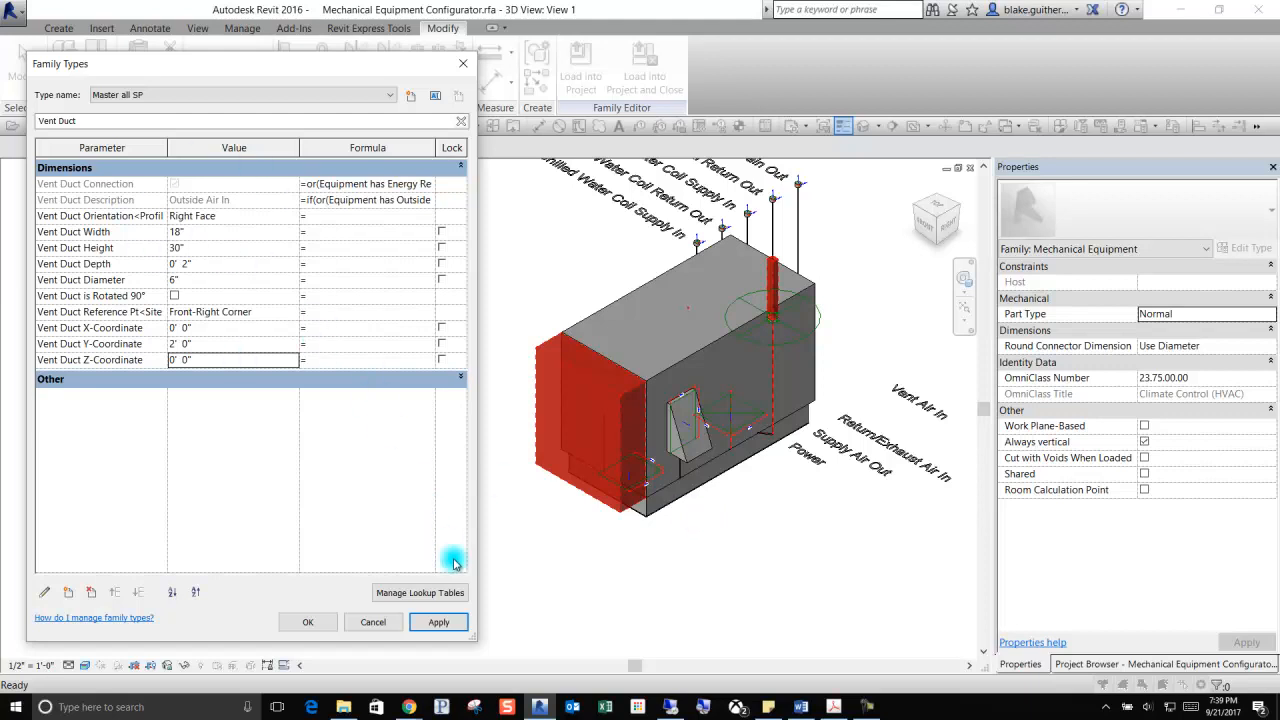
left_click(310, 624)
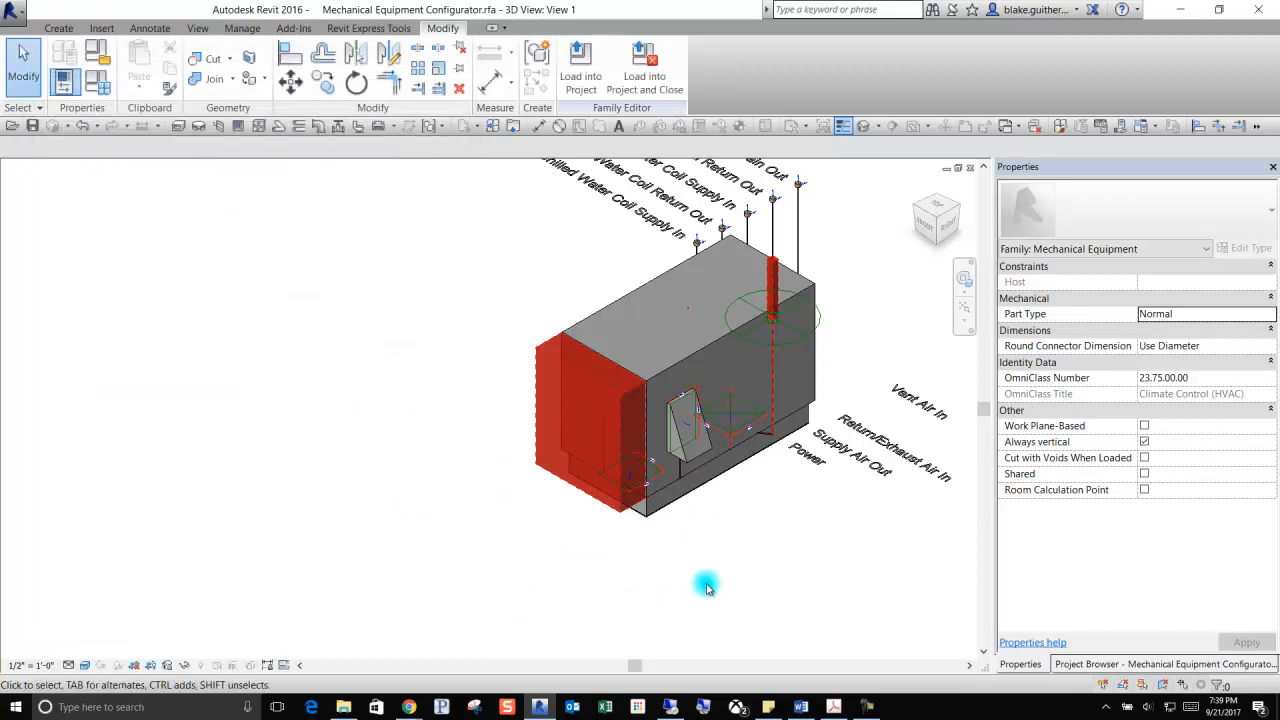